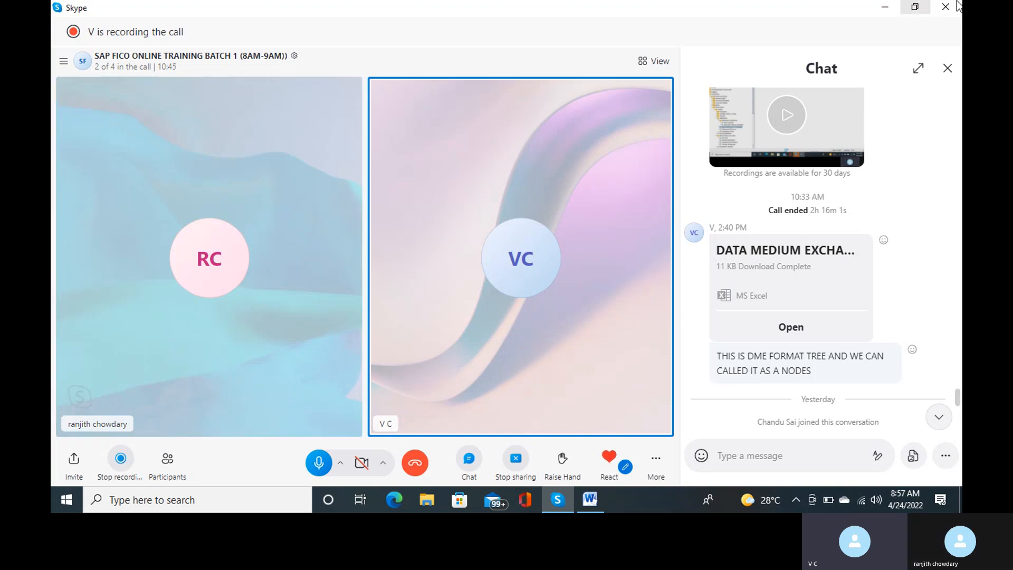
- Minimize the Skype call window, launch SAP Logon from the desktop and start the test connection
click(894, 7)
click(894, 5)
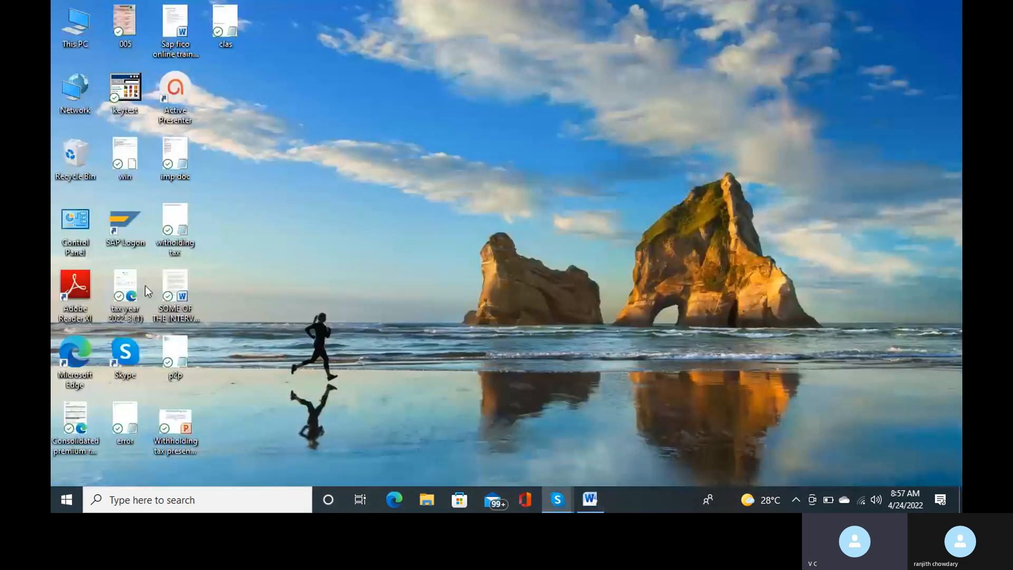
double_click(119, 228)
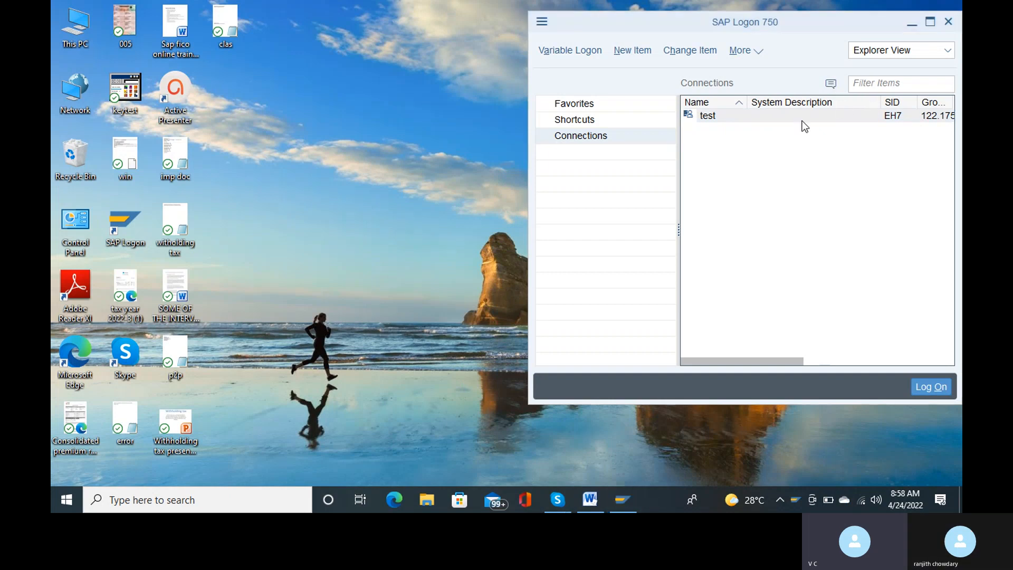
double_click(748, 115)
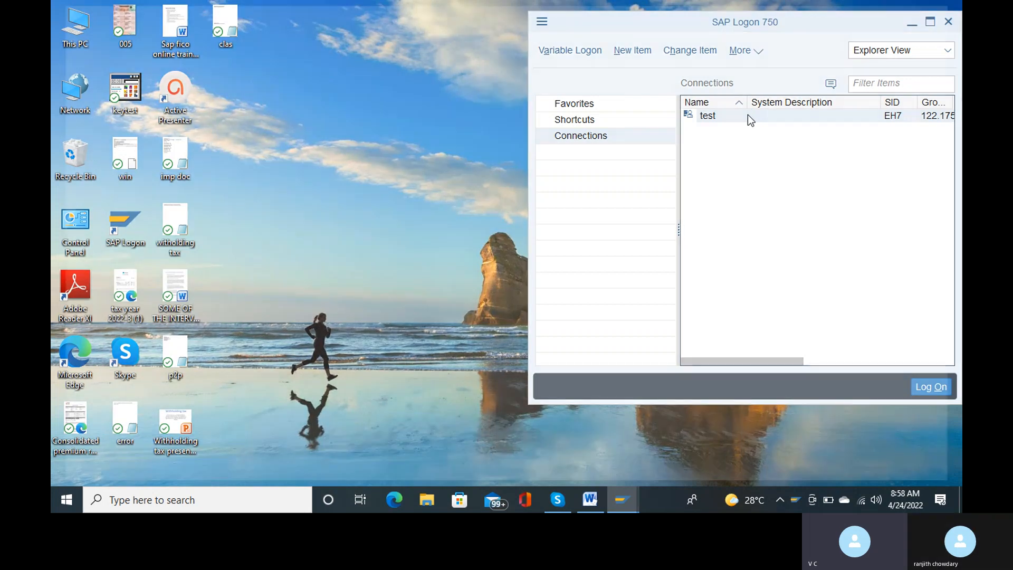
- Log on to client 800 by entering the user ID and the account password
text(40user16)
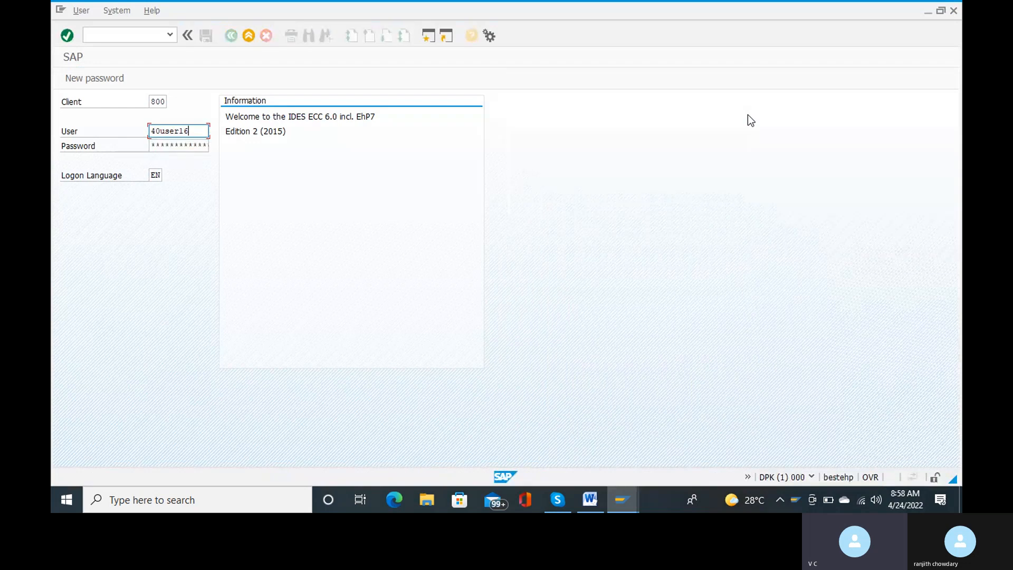
key(Tab)
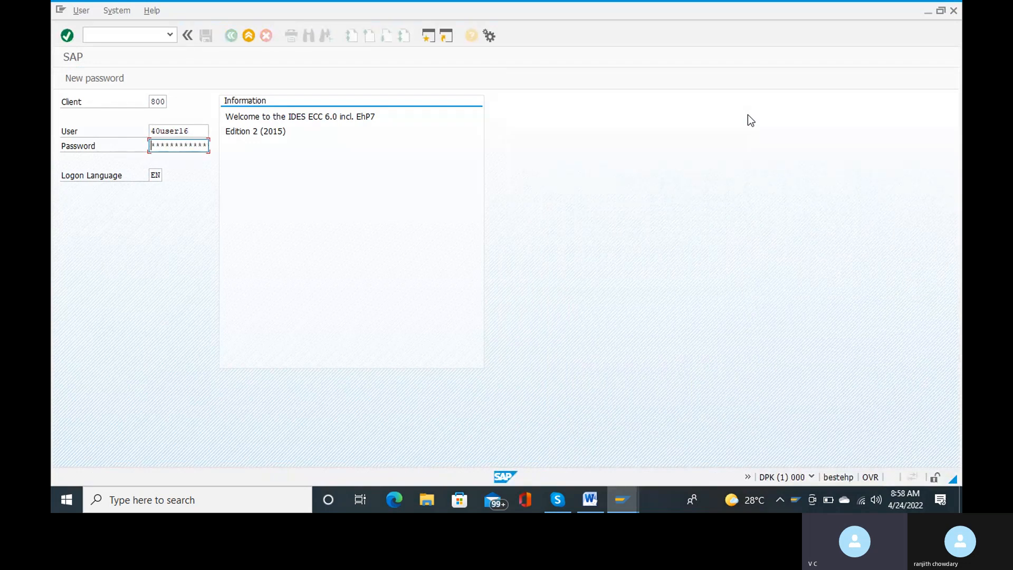
text(**********)
key(BackSpace)
key(Return)
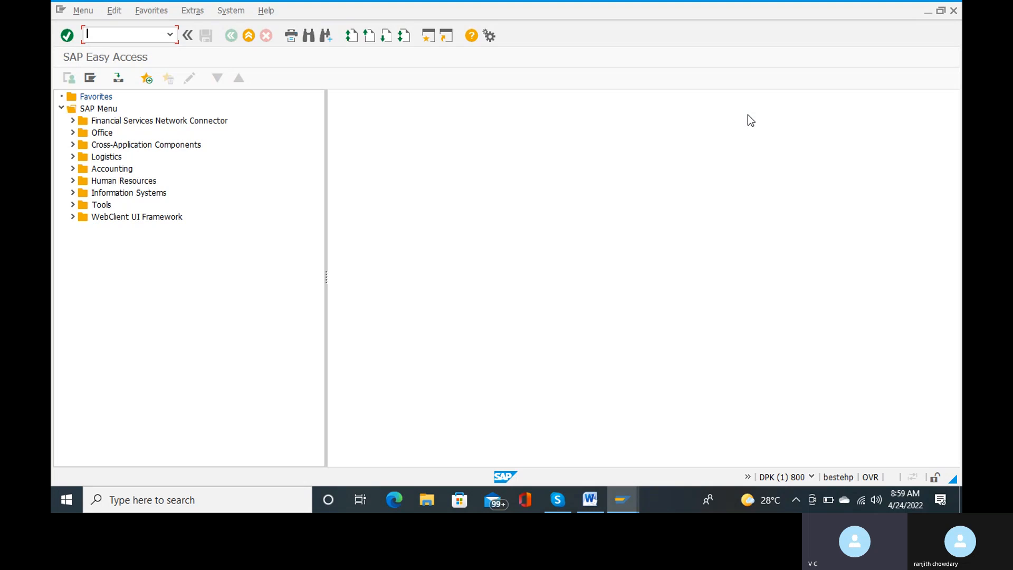
- Start transaction FBZP to maintain the payment program configuration
text(fbz)
key(Return)
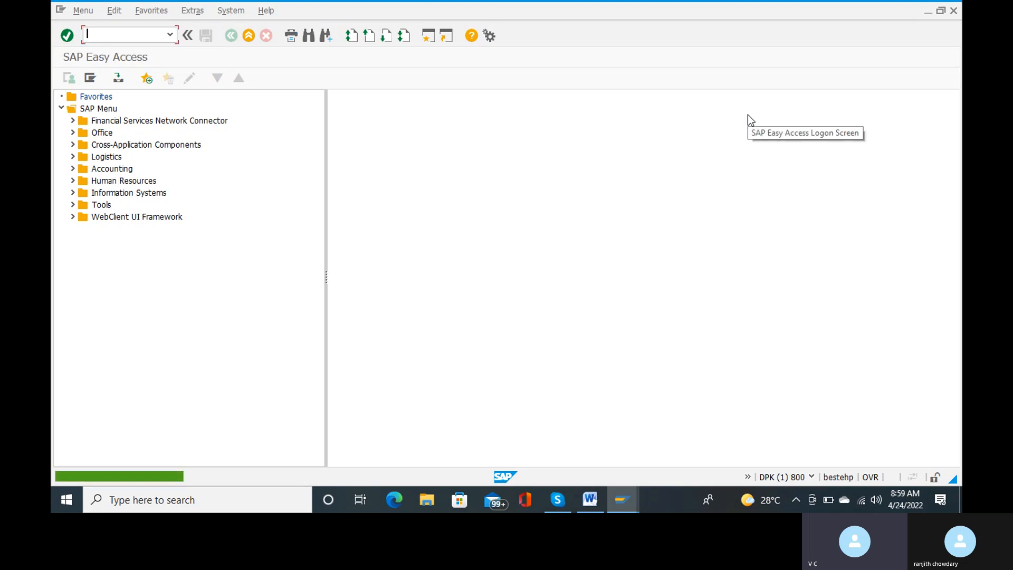
text(fbzp)
key(Return)
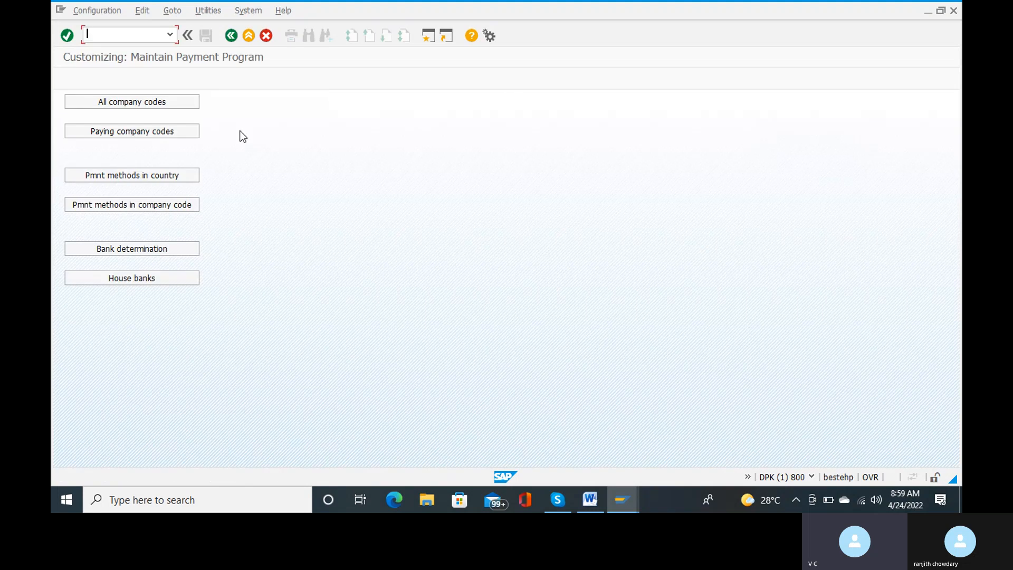
- Open the country payment methods and review the details of method C, Pre-Numbered Cheques, for Utd.Arab.Emir
click(174, 175)
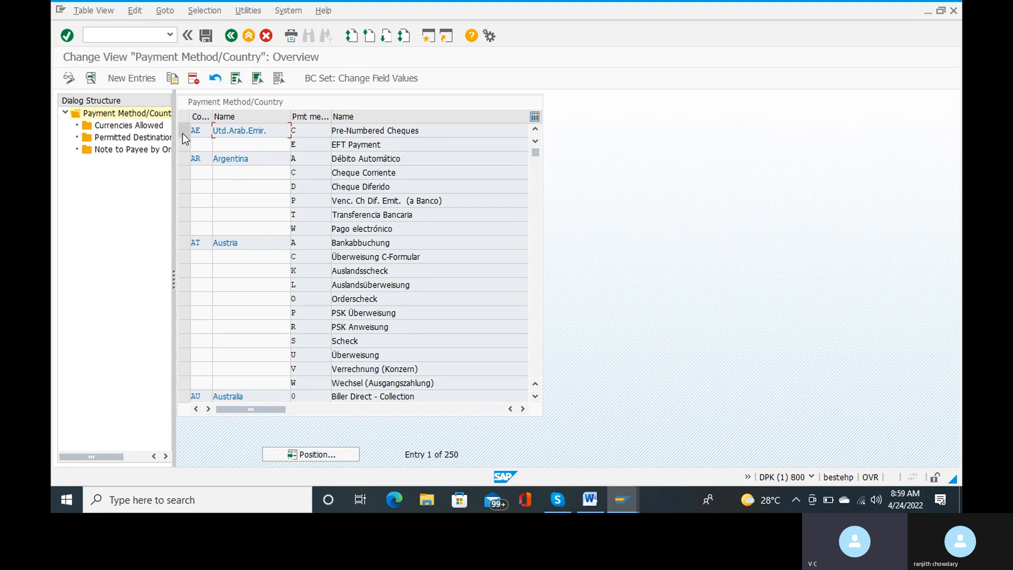
double_click(205, 132)
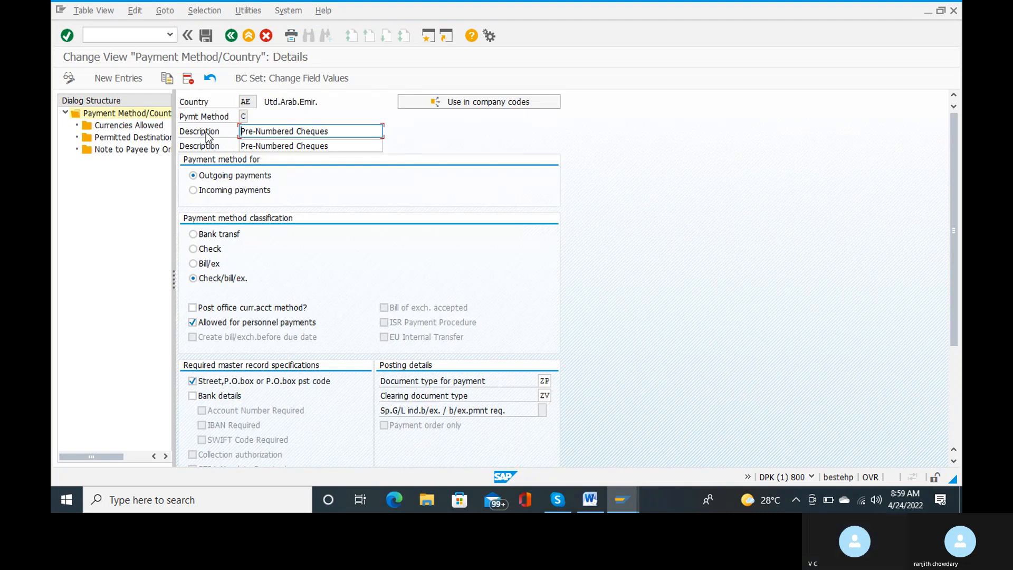
scroll(264, 215, down, 1)
scroll(264, 215, down, 2)
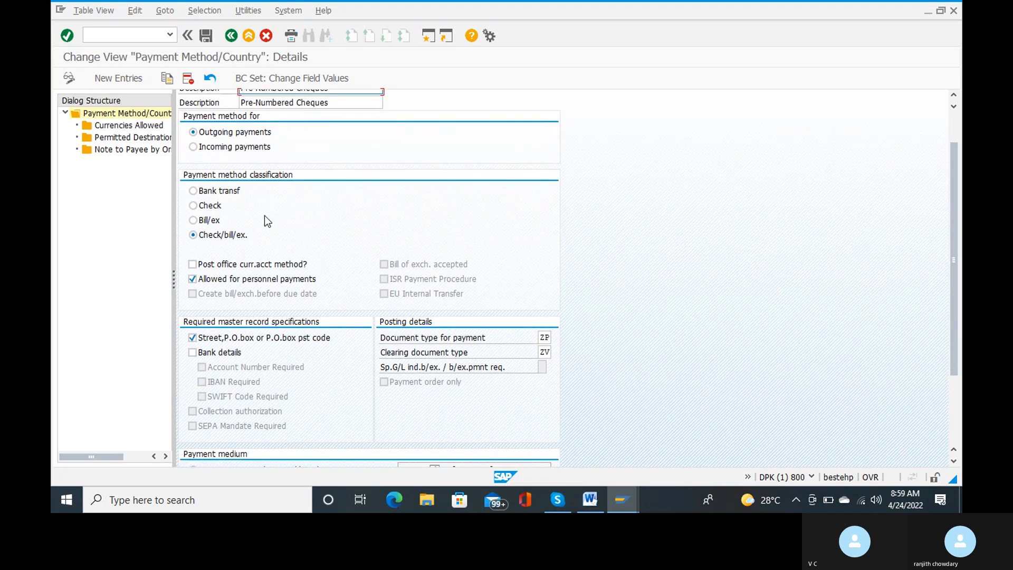
scroll(264, 215, down, 1)
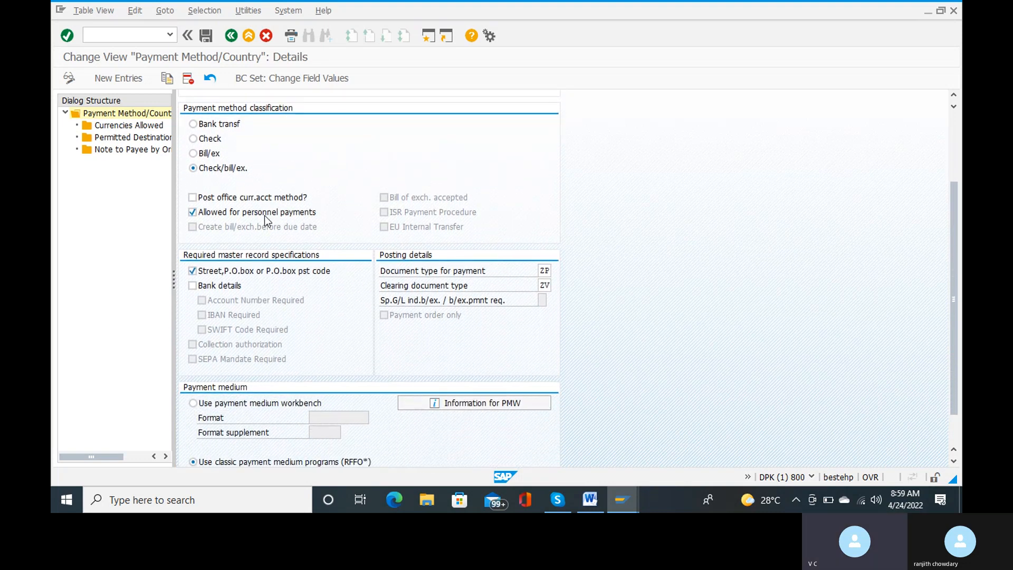
scroll(265, 215, down, 2)
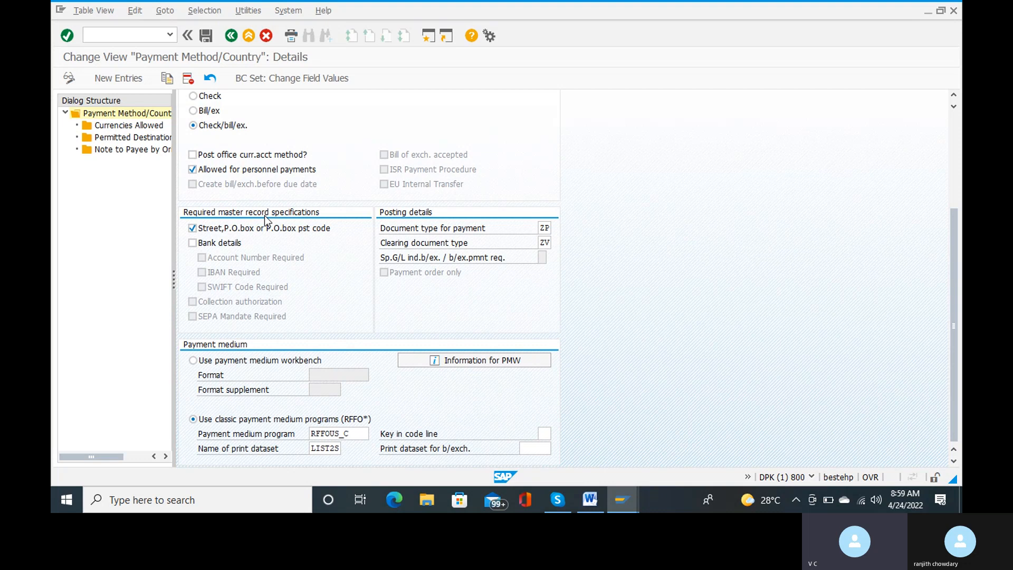
- Switch the payment medium of payment method C for Utd.Arab.Emir. to Use payment medium workbench
click(362, 434)
click(216, 363)
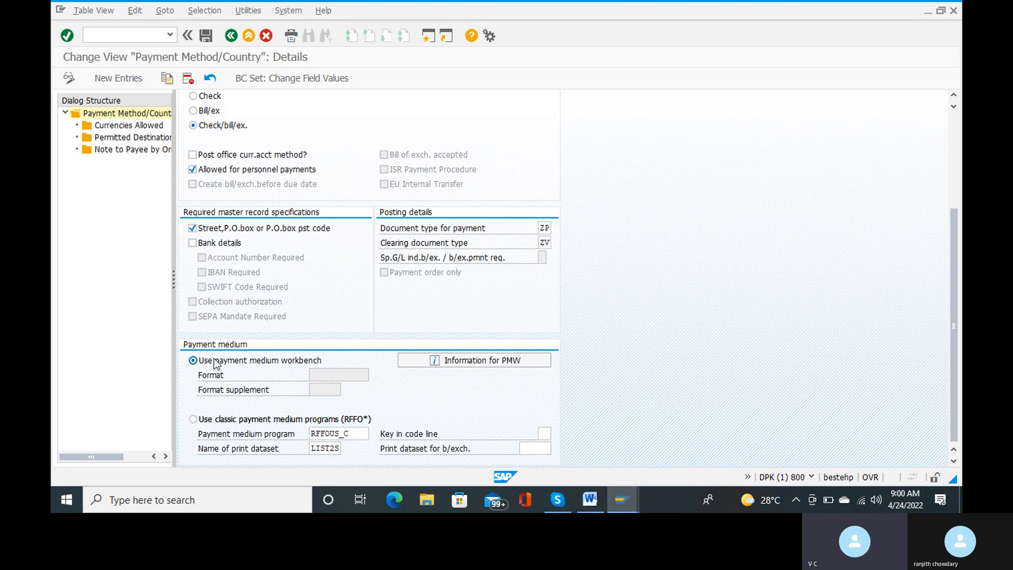
scroll(466, 410, down, 1)
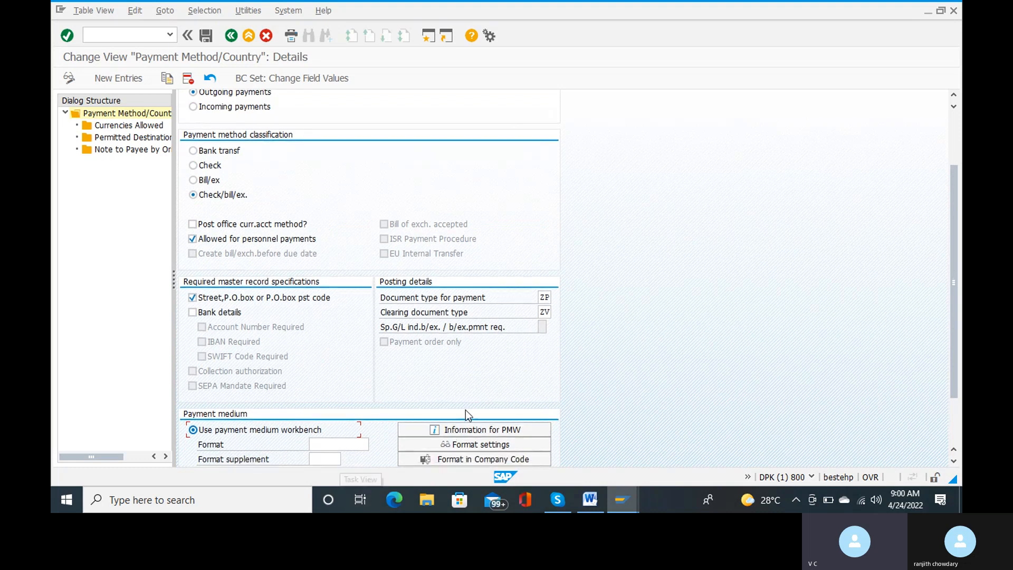
scroll(459, 407, down, 3)
scroll(457, 409, down, 1)
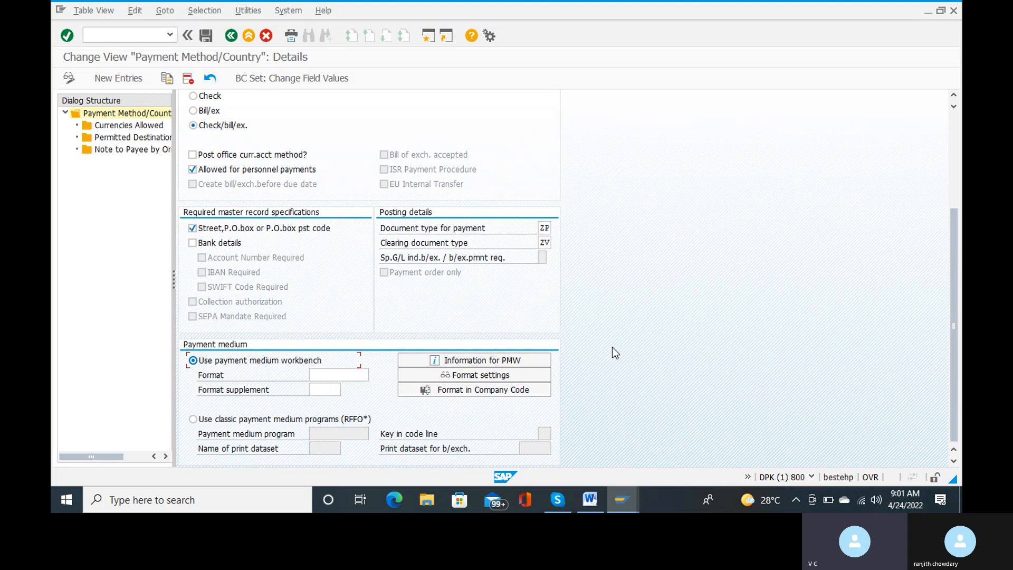
- Examine the currencies allowed for payment method C, then return to its details and review the payment medium settings
click(143, 126)
double_click(143, 126)
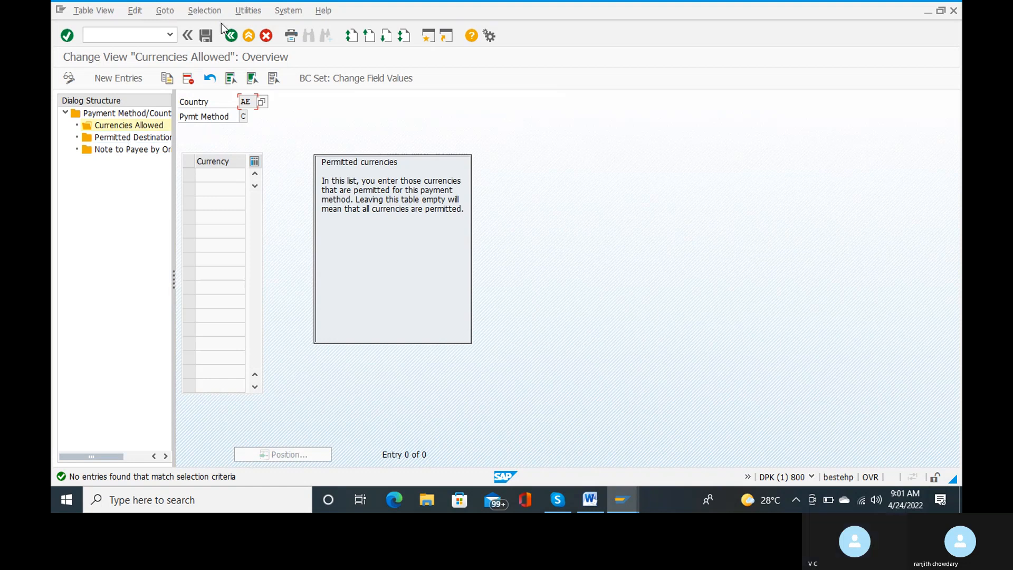
click(231, 36)
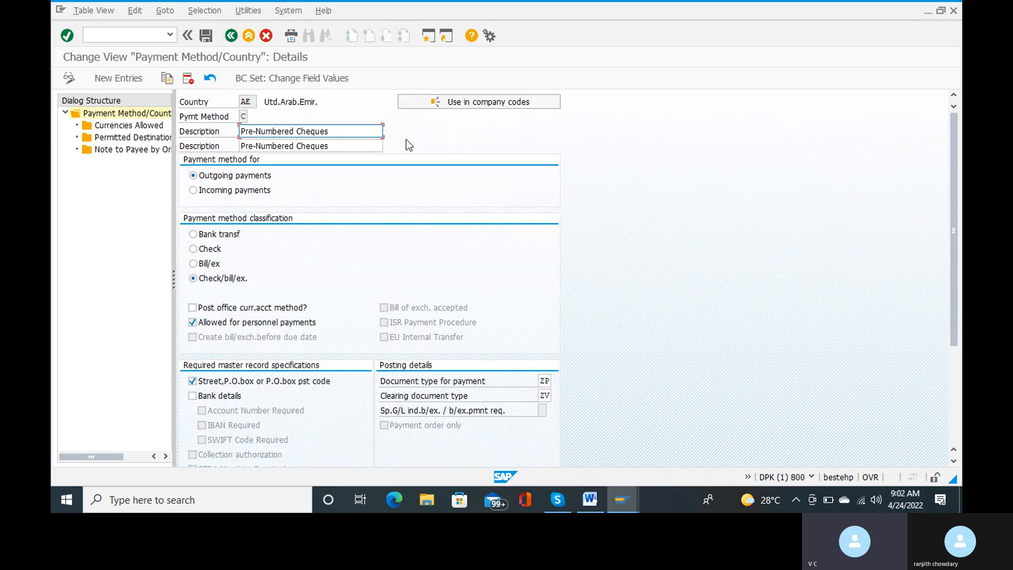
scroll(420, 224, down, 4)
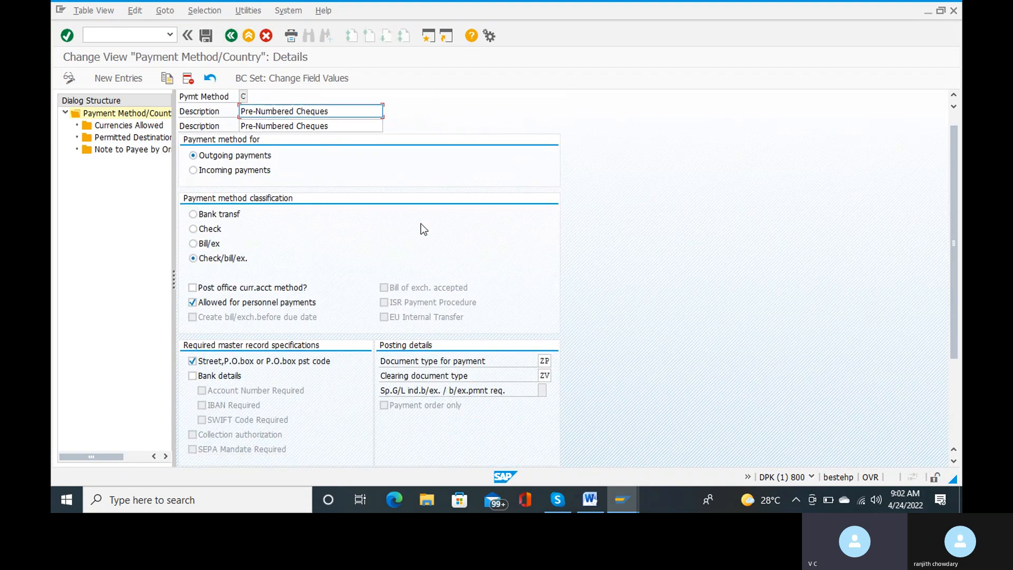
scroll(420, 224, down, 4)
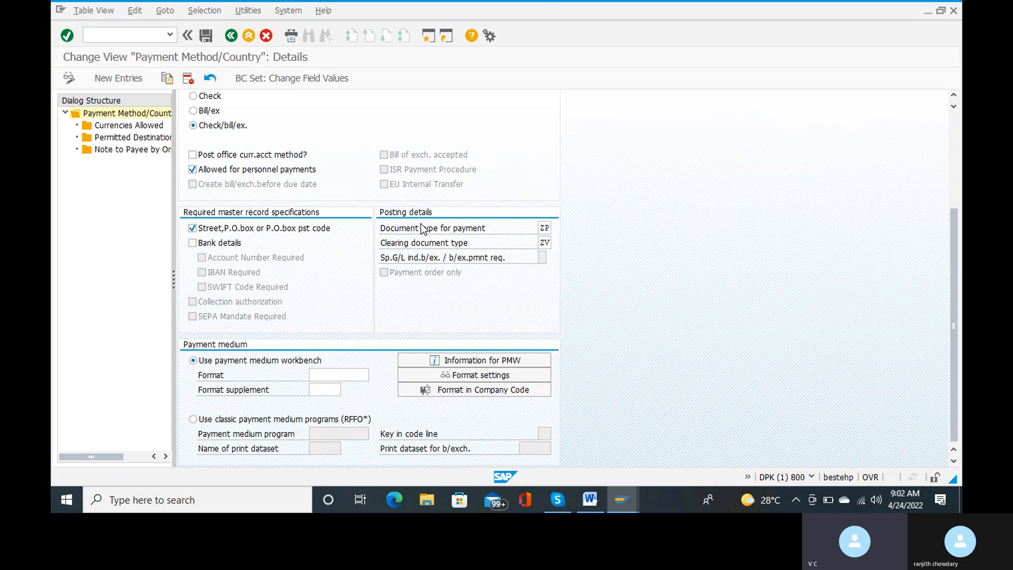
- Leave the country payment methods, try to save the changes and close the customizing request prompt without assigning a request
key(F3)
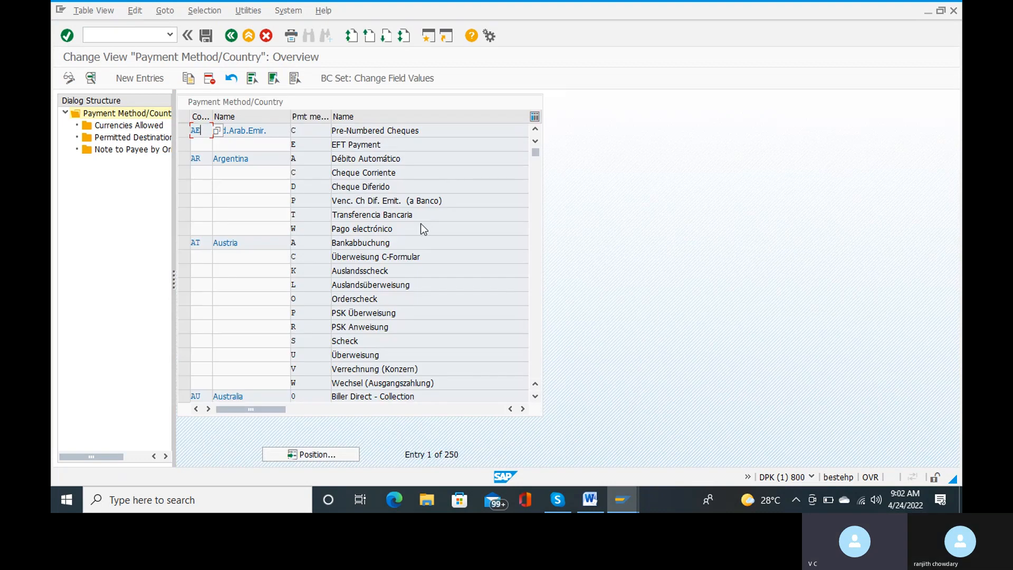
key(F3)
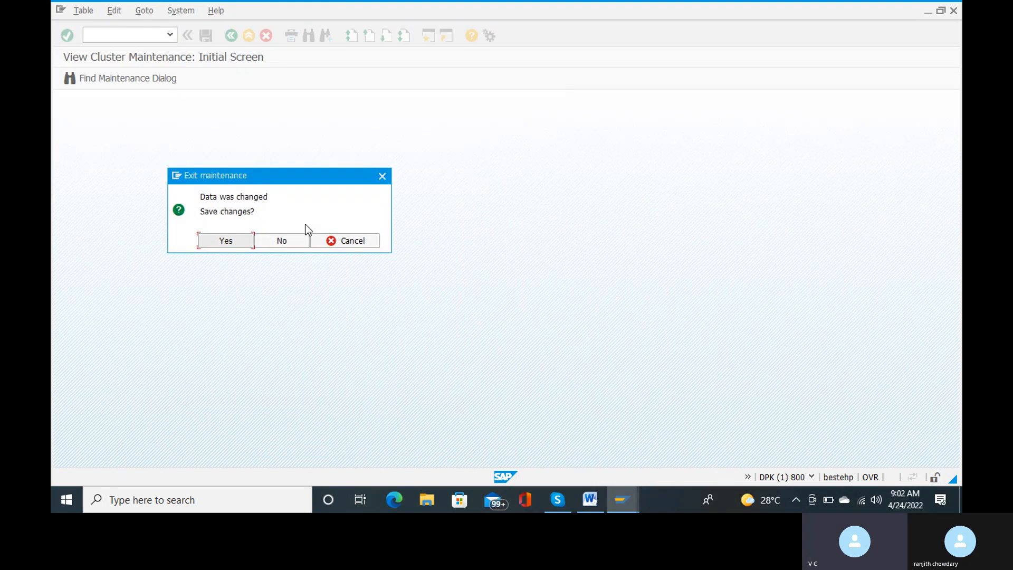
click(240, 240)
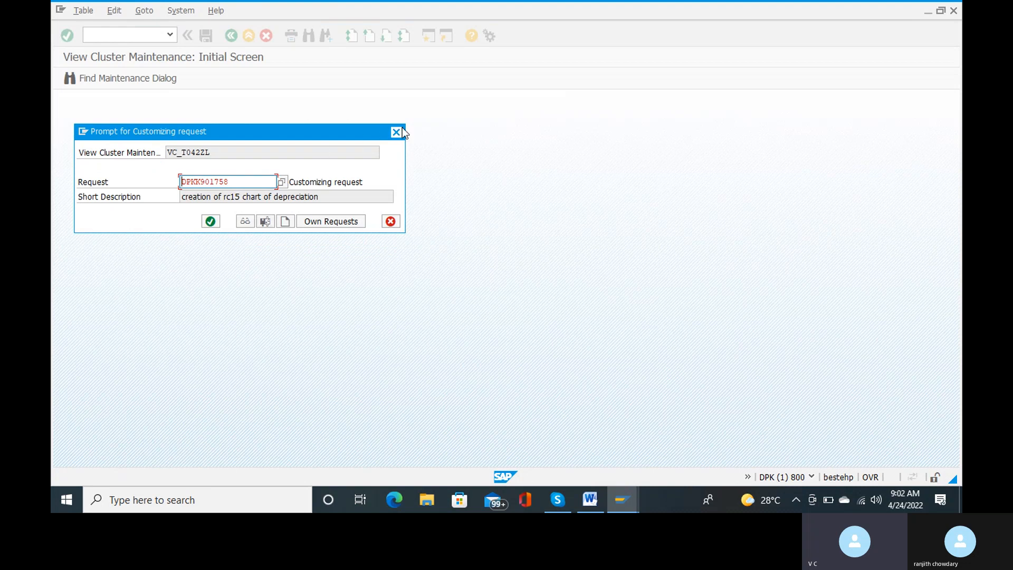
click(397, 133)
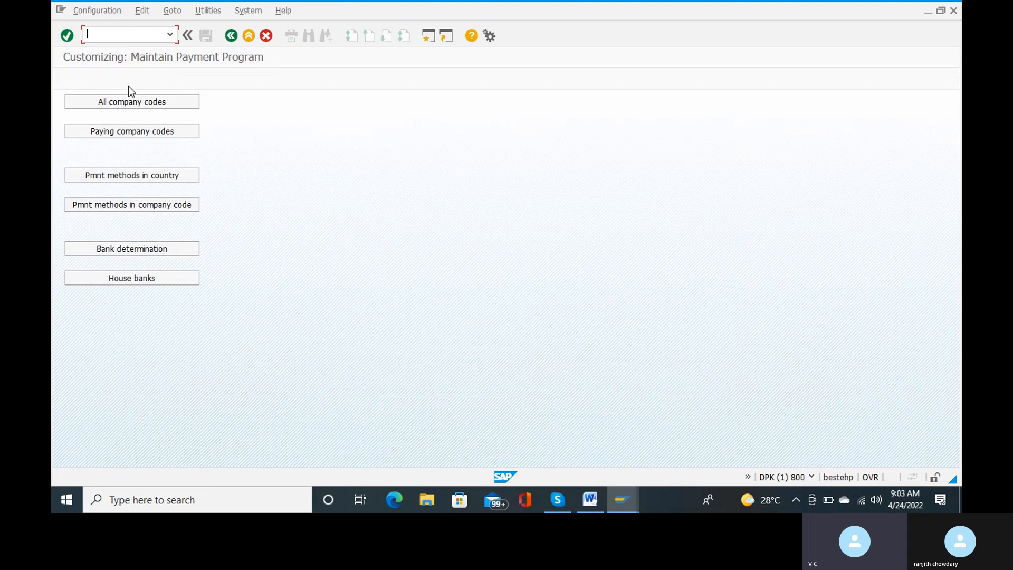
- Review the payment program details of company code 0001 and save to the proposed customizing request on leaving
click(128, 103)
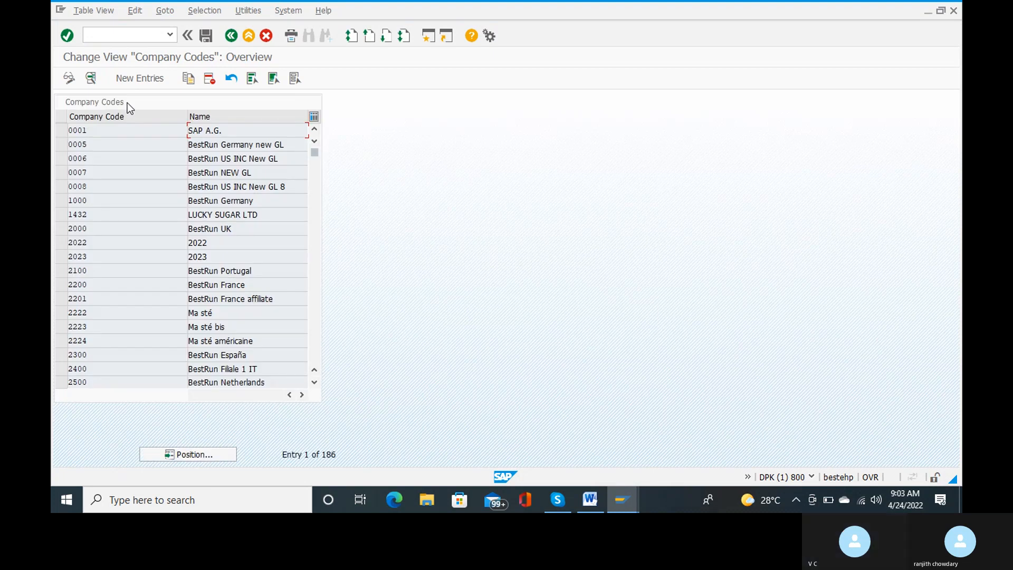
double_click(229, 126)
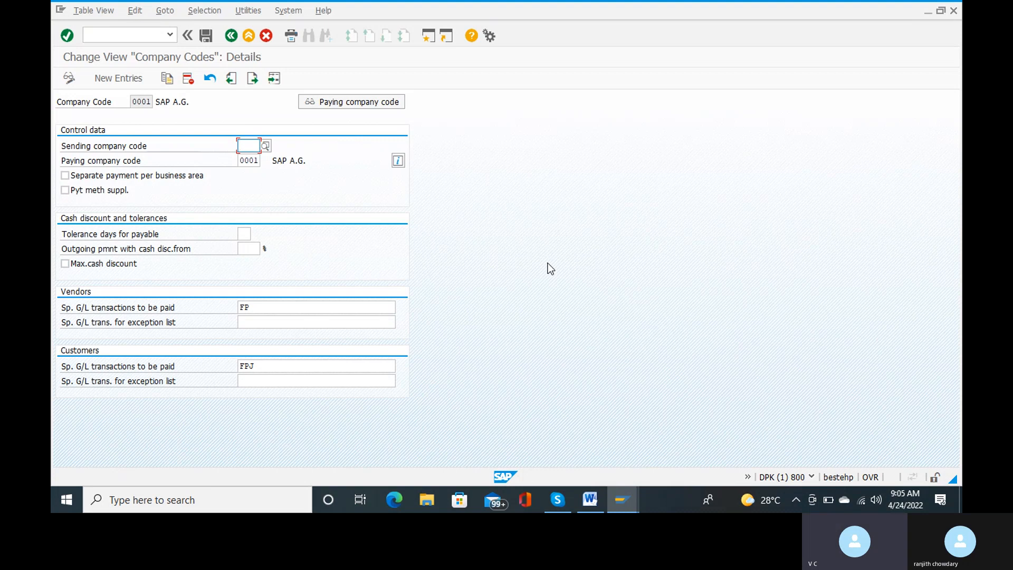
key(F3)
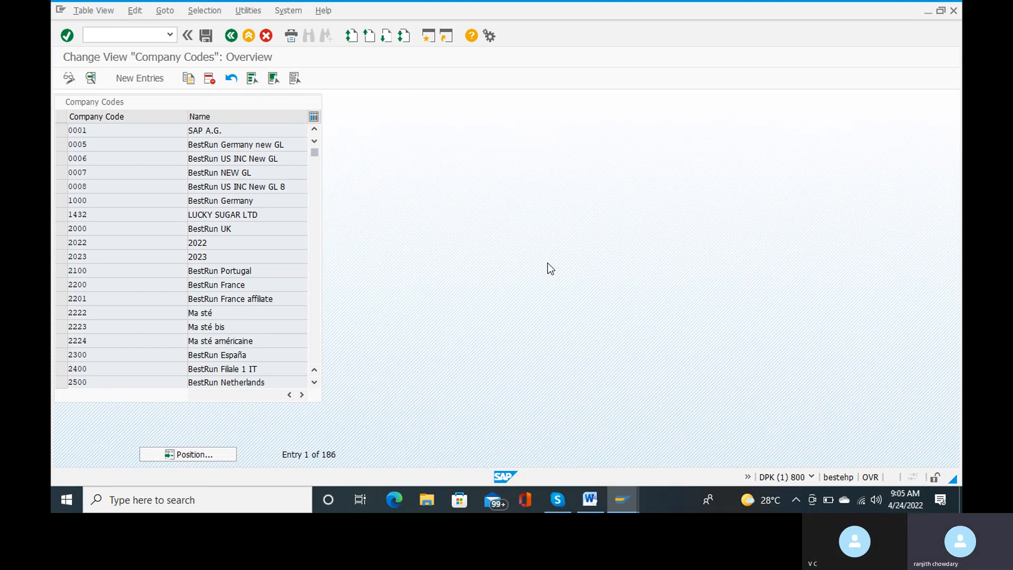
key(F3)
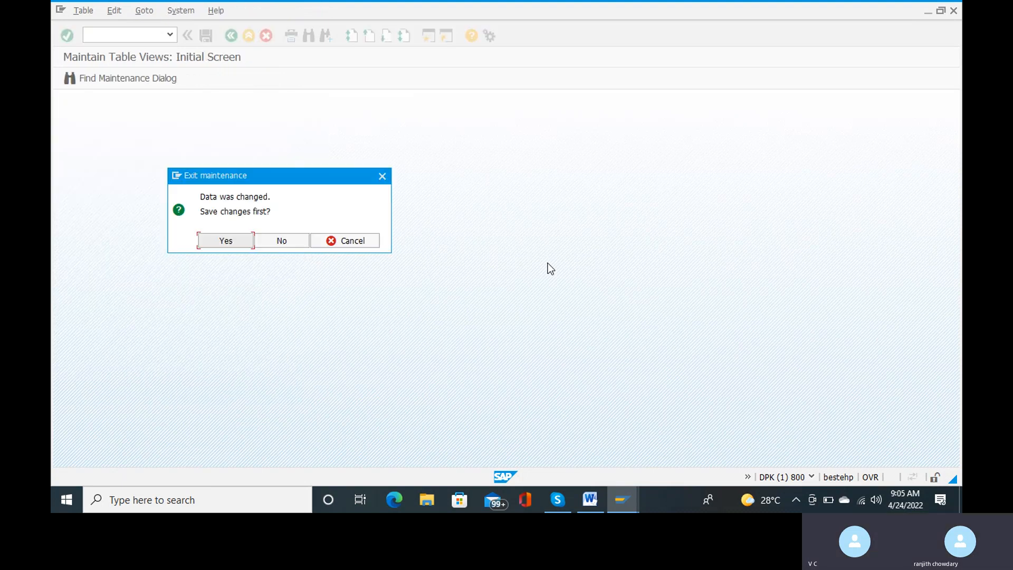
key(Return)
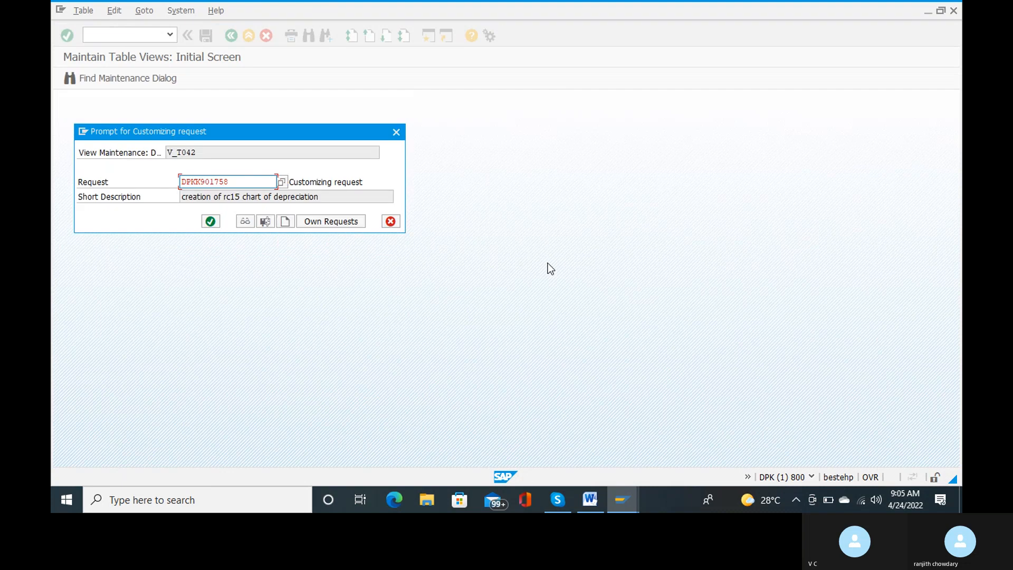
key(Return)
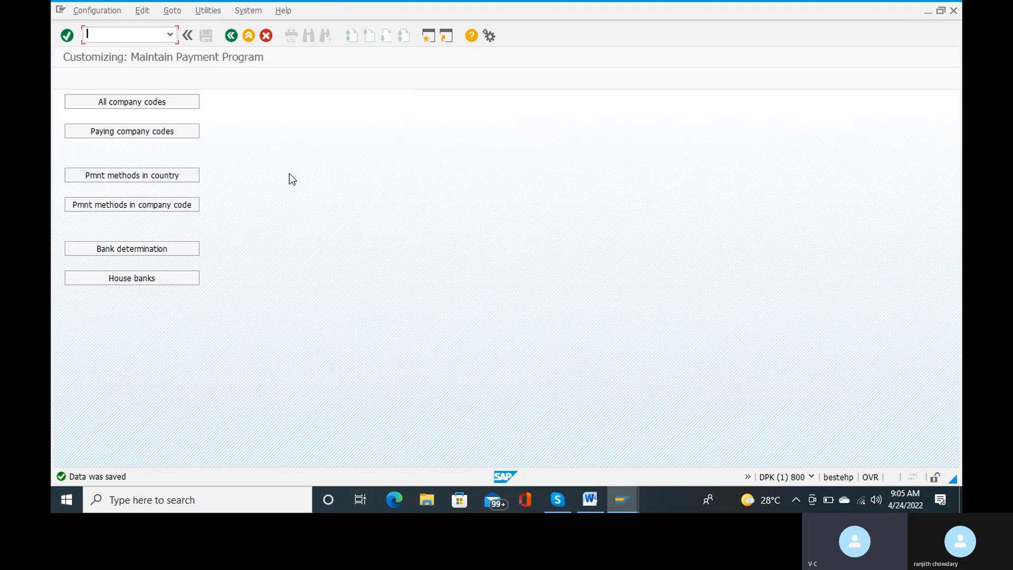
- Review the details of paying company code 0001 and return to the payment program overview
click(150, 132)
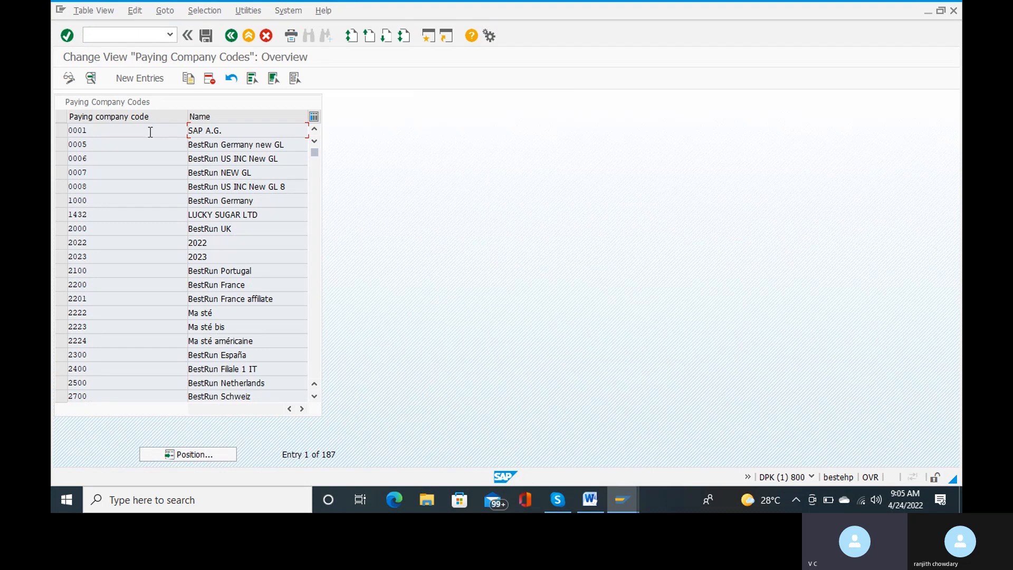
double_click(149, 131)
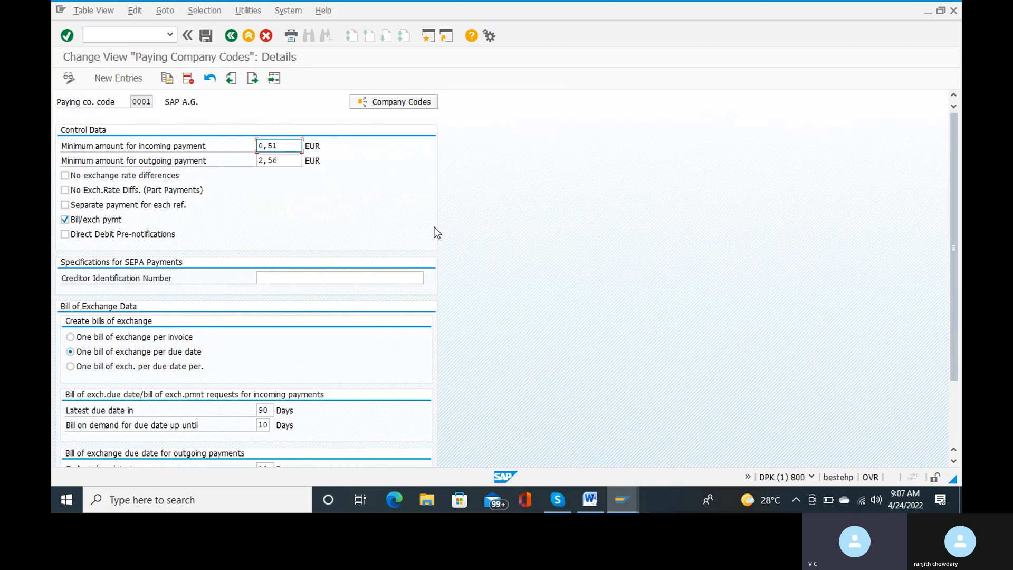
key(F3)
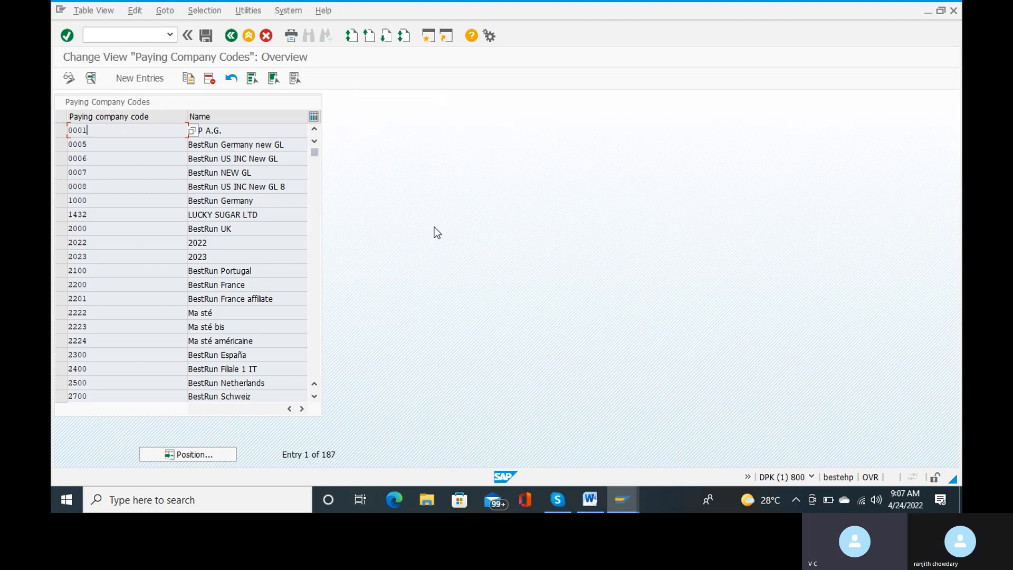
key(F3)
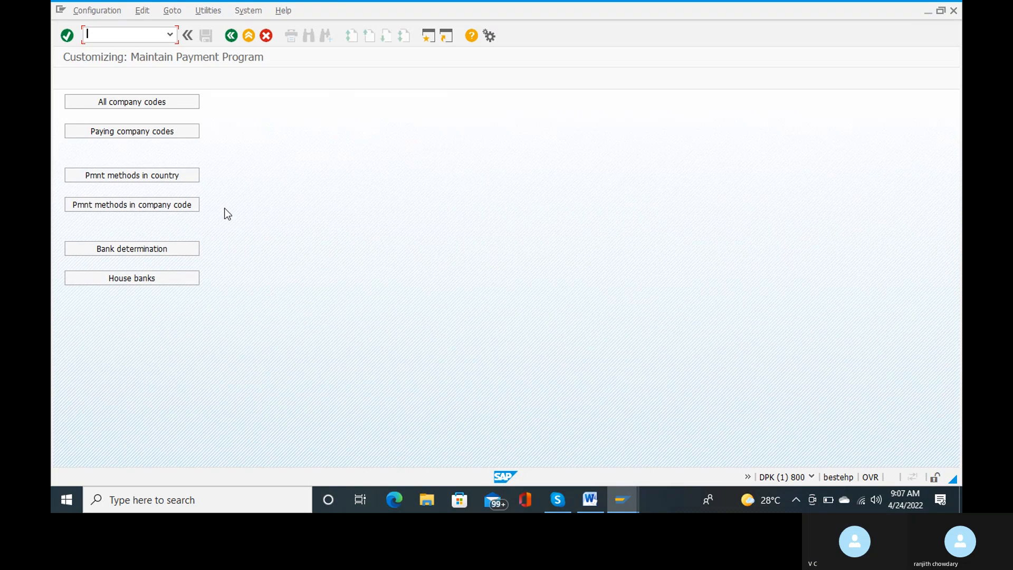
- Review the amount limits and form data of payment method 5 for company code 0001, then return to the payment program overview
click(157, 211)
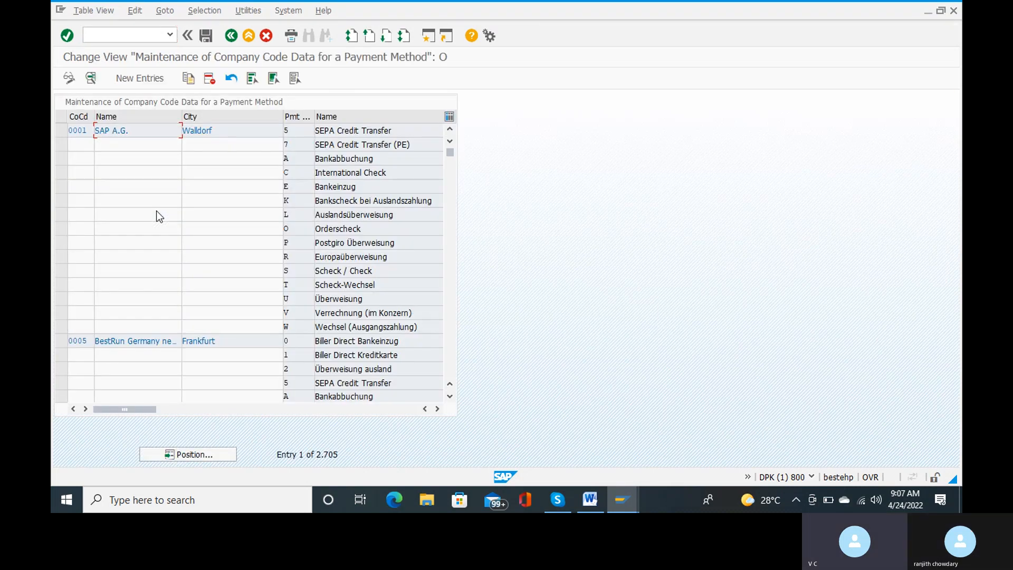
double_click(165, 131)
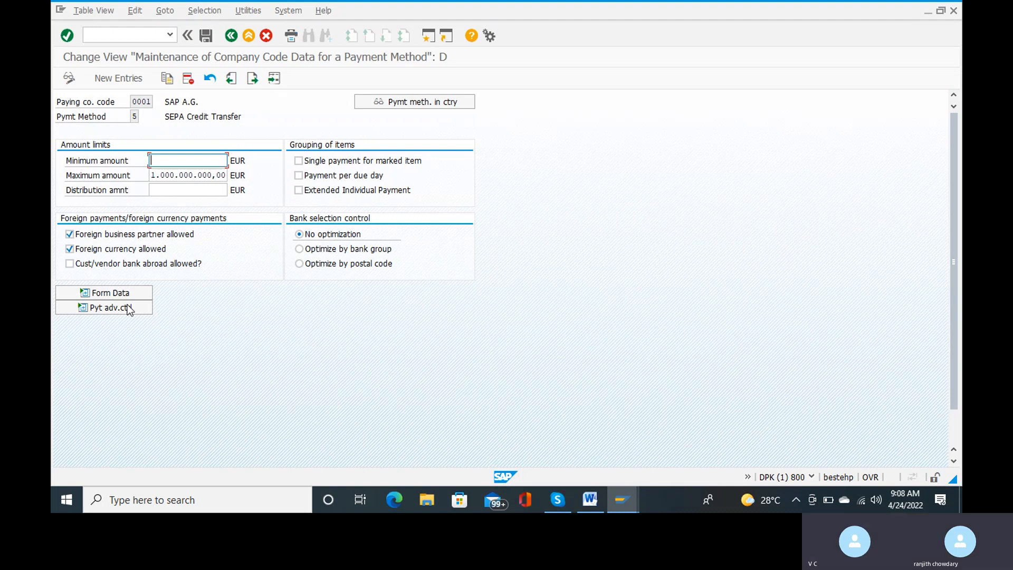
click(122, 296)
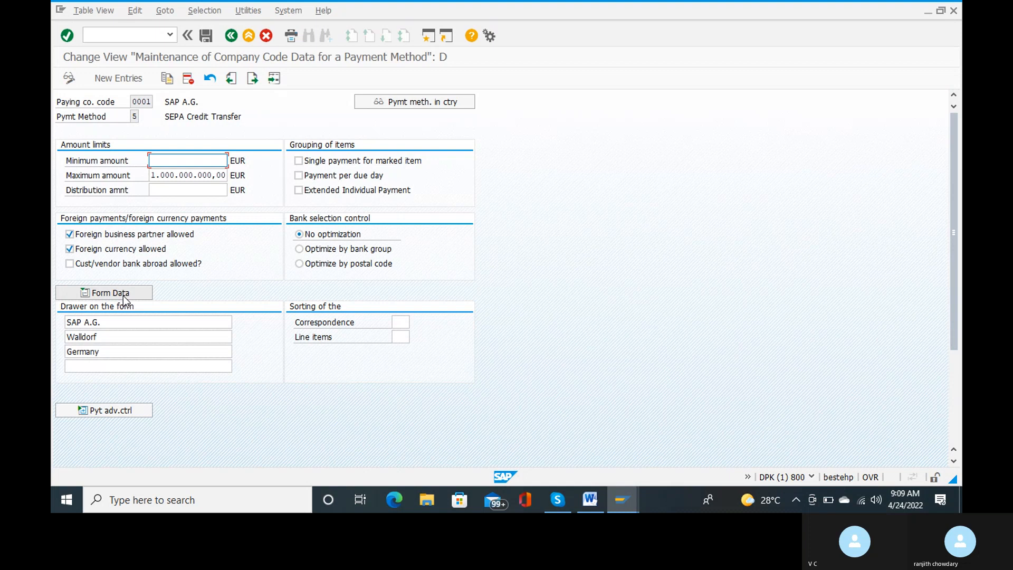
key(F3)
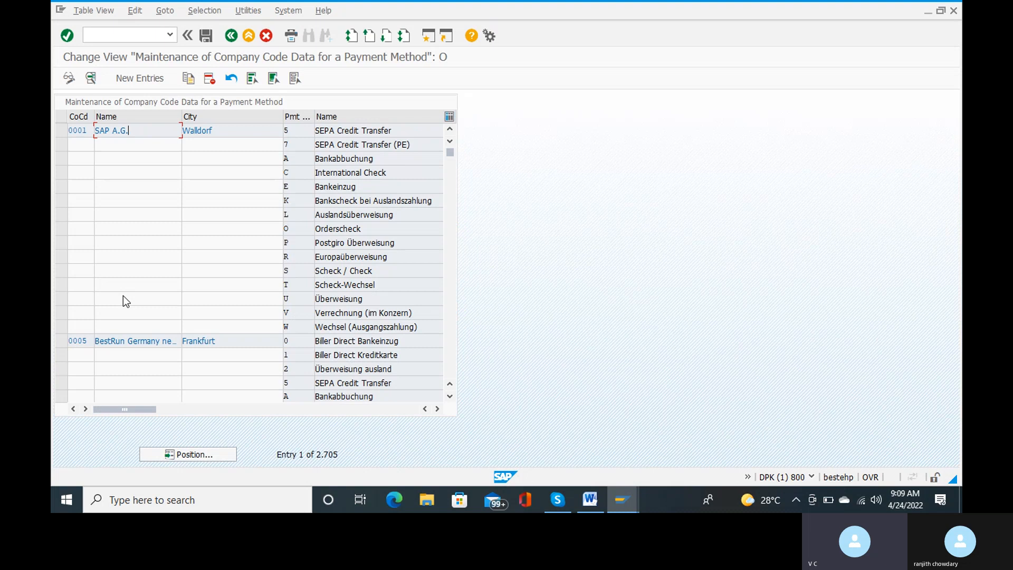
key(F4)
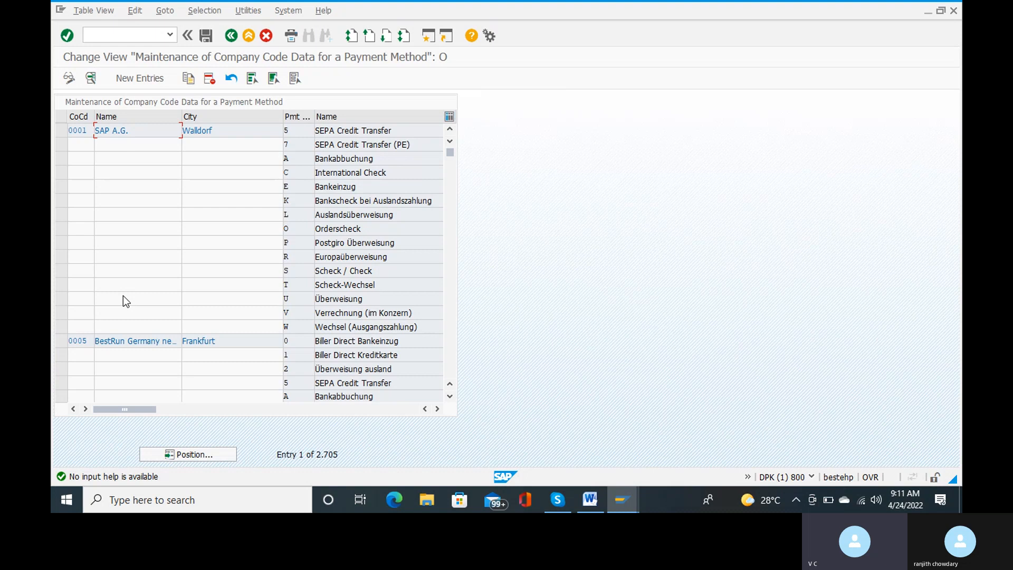
key(F3)
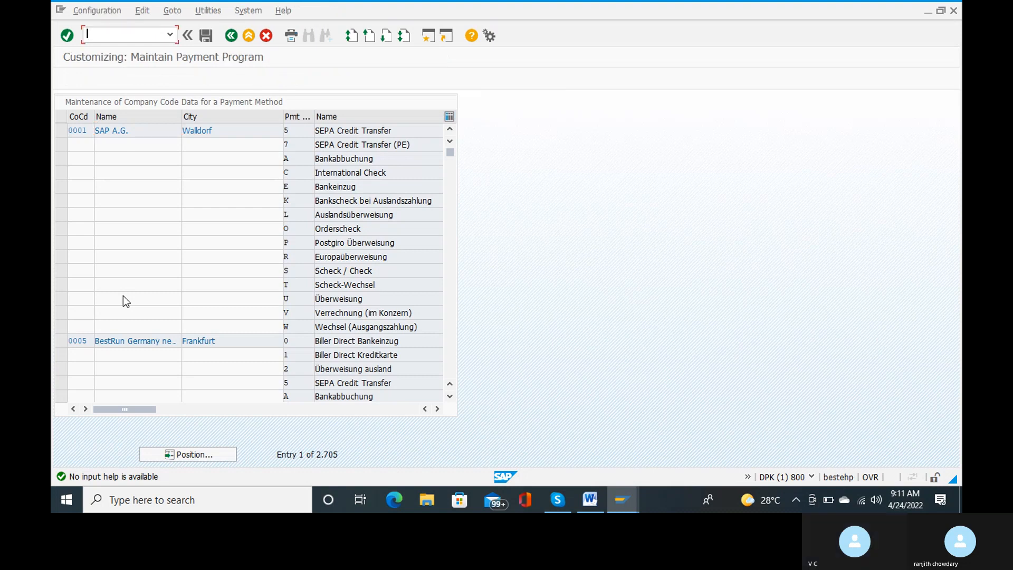
- Open the house banks of company code RC15 and display the details of house bank BOI
click(125, 279)
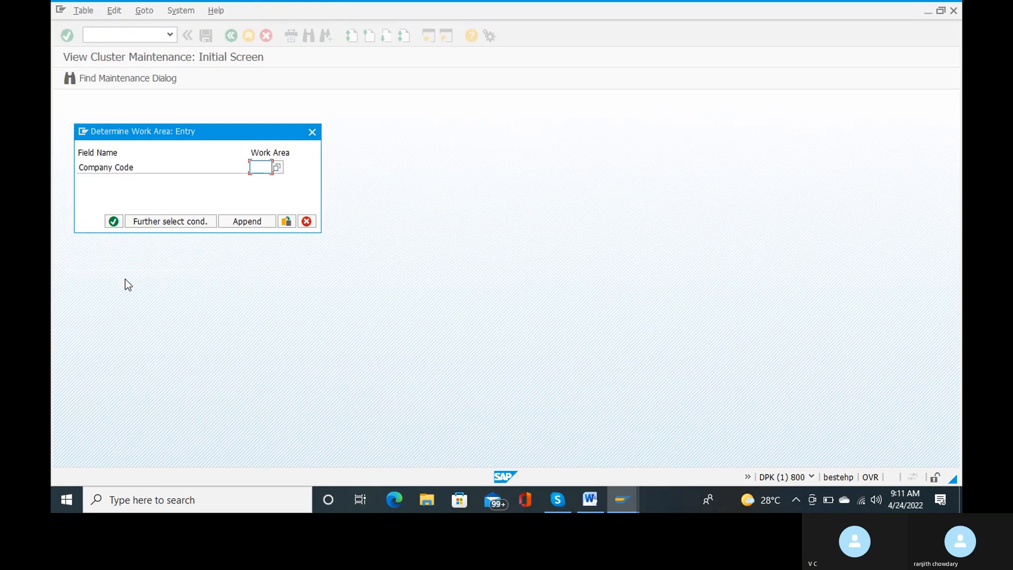
text(rcl5)
key(Return)
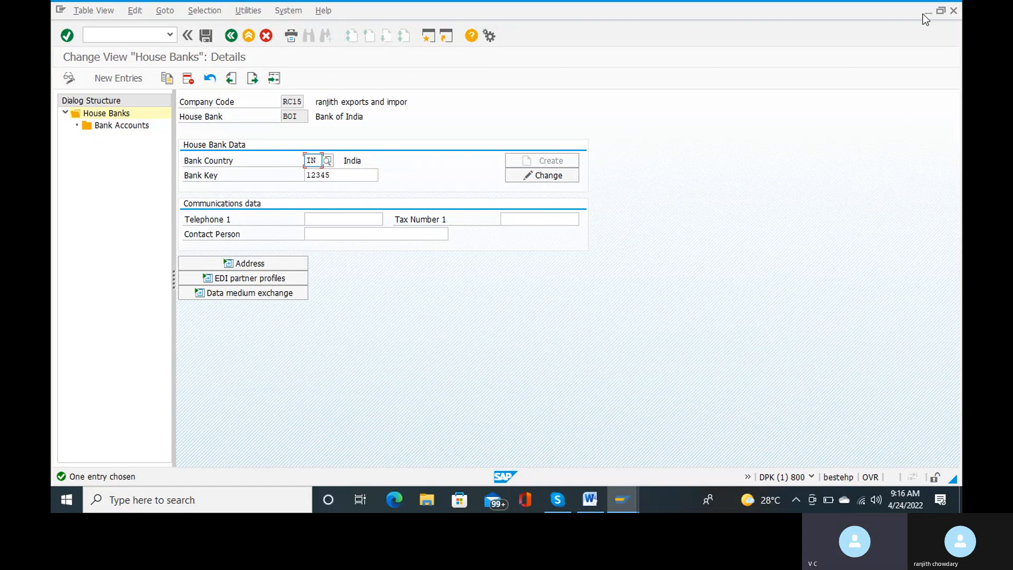
- Switch to the Skype call, open the data medium exchange workbook shared in the chat and dismiss the Office activation wizard
click(939, 11)
click(706, 13)
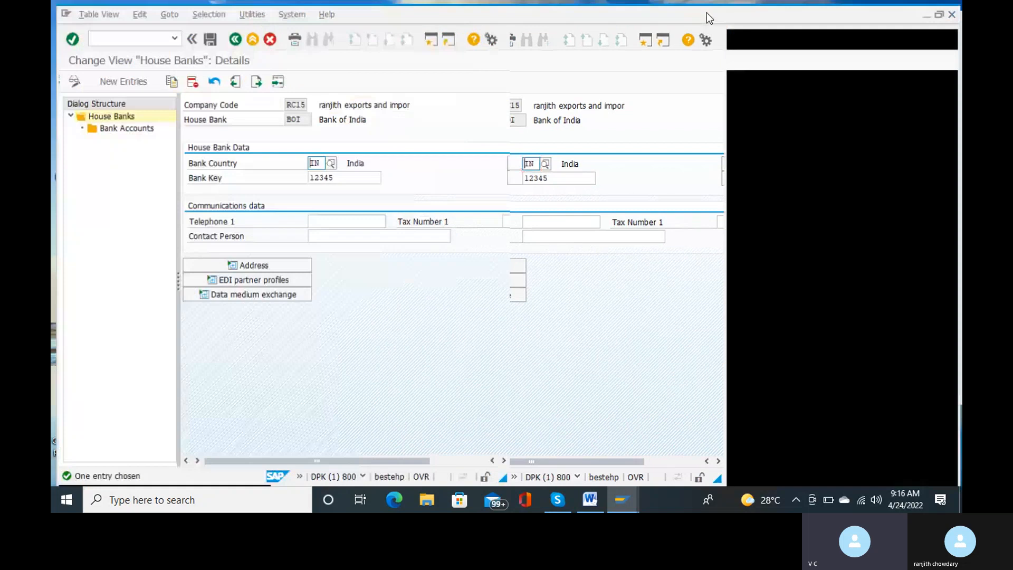
mouse_move(558, 499)
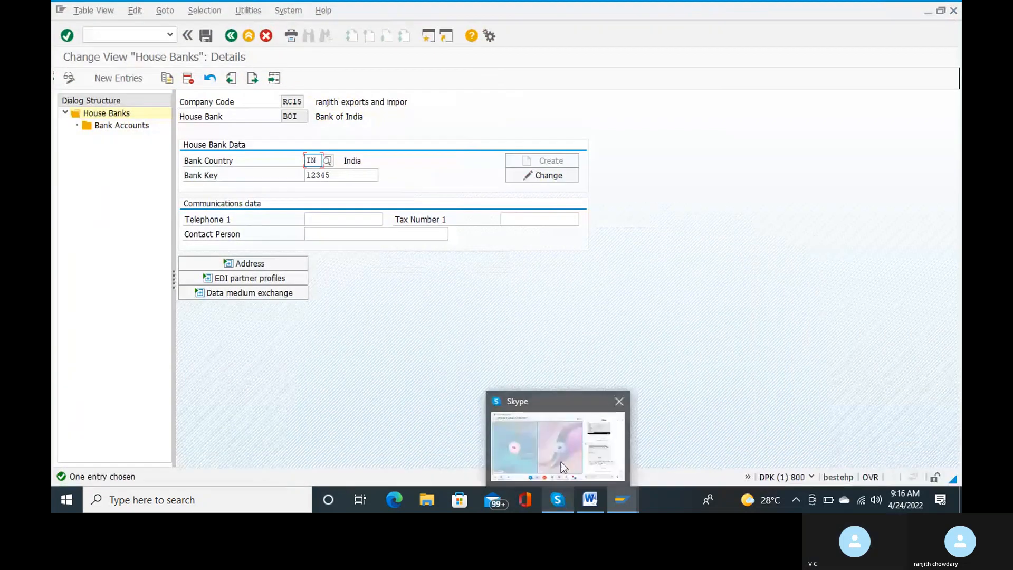
click(561, 461)
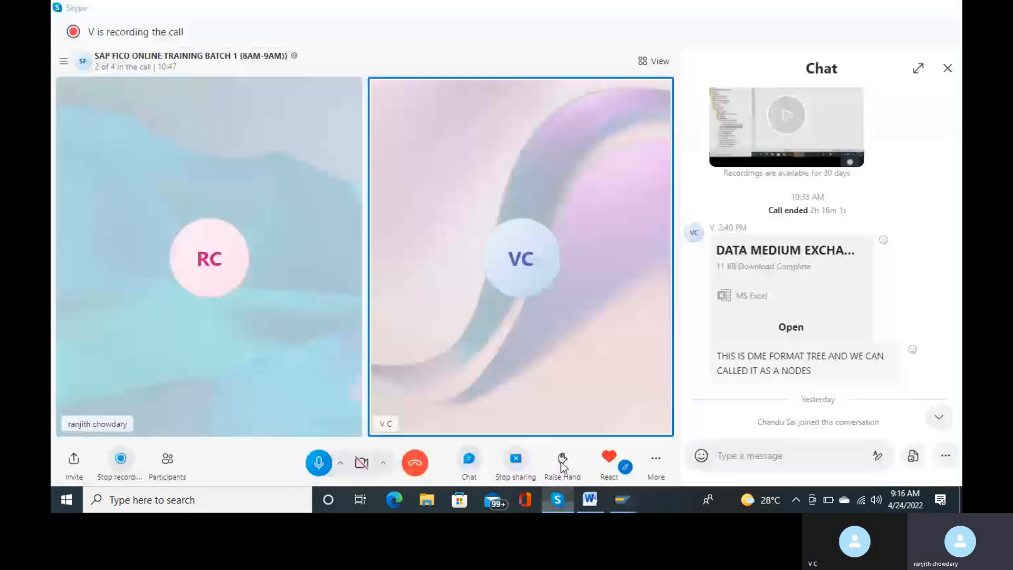
click(776, 294)
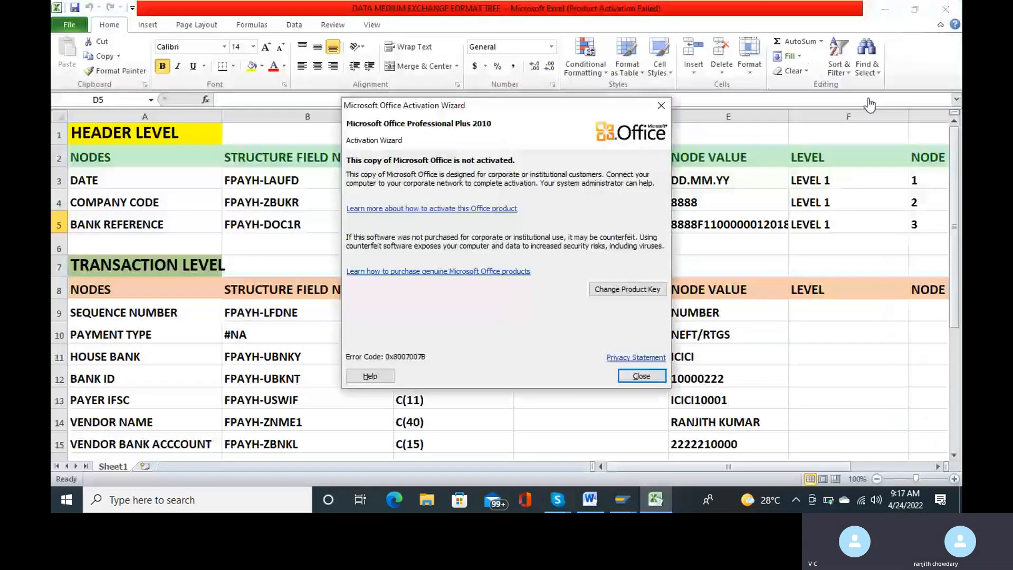
click(641, 375)
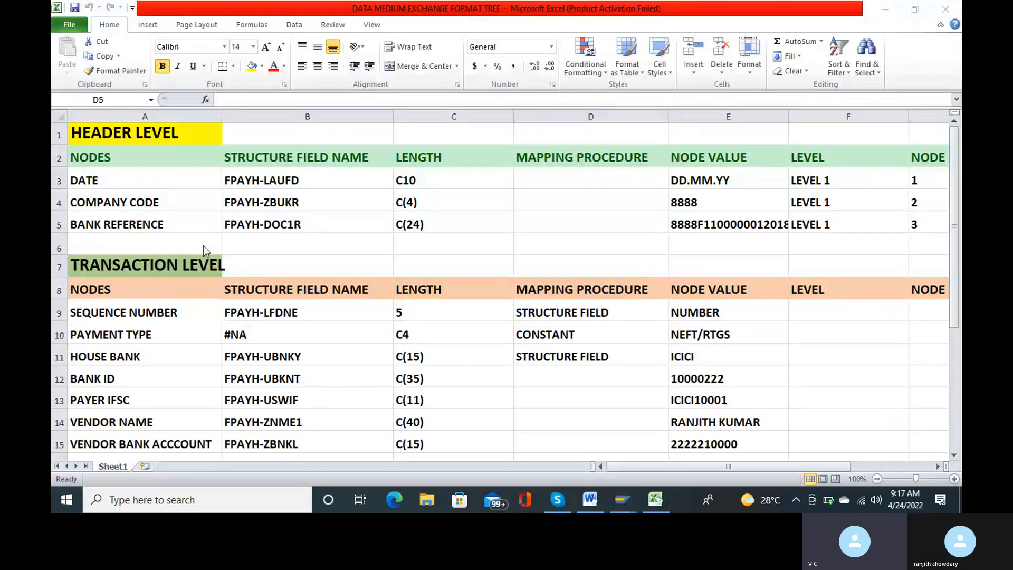
- Examine the nodes in column A from the header level through the transaction level to the trailer's number of items
click(162, 180)
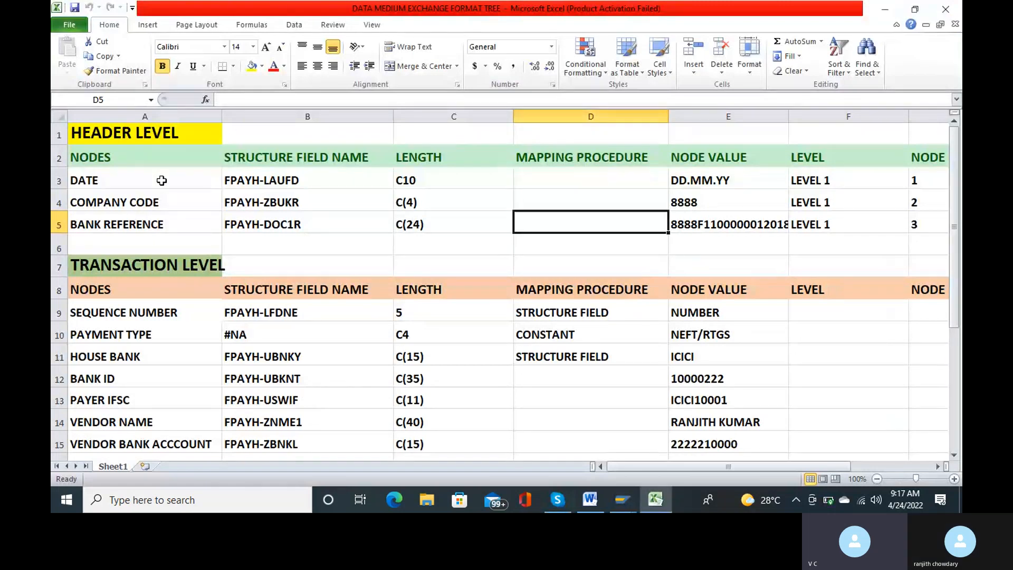
click(162, 180)
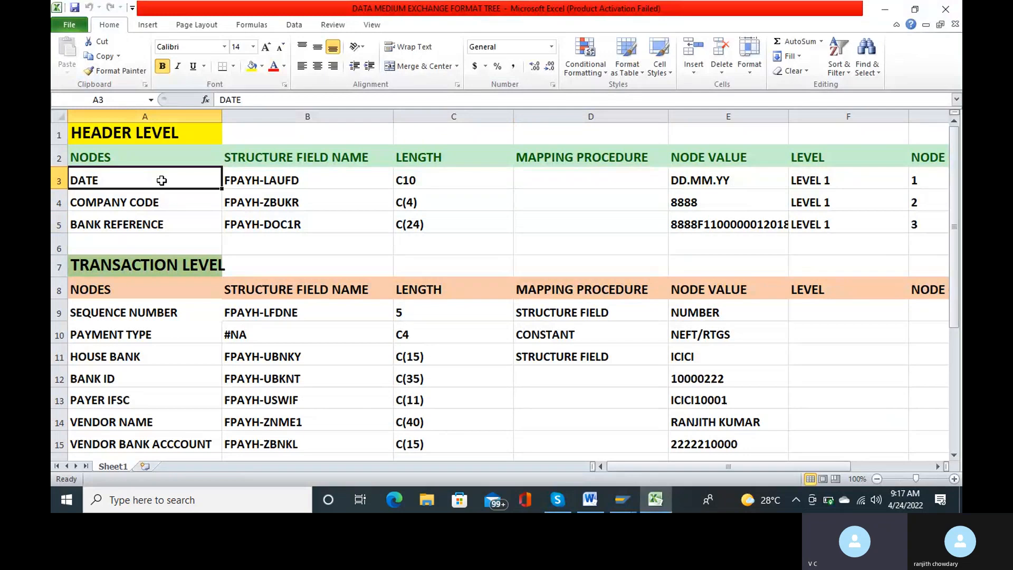
key(Down)
key(Down)
key(Down)
key(Down)
key(Down)
key(Down)
key(Down)
key(Down)
key(Down)
key(Down)
key(Down)
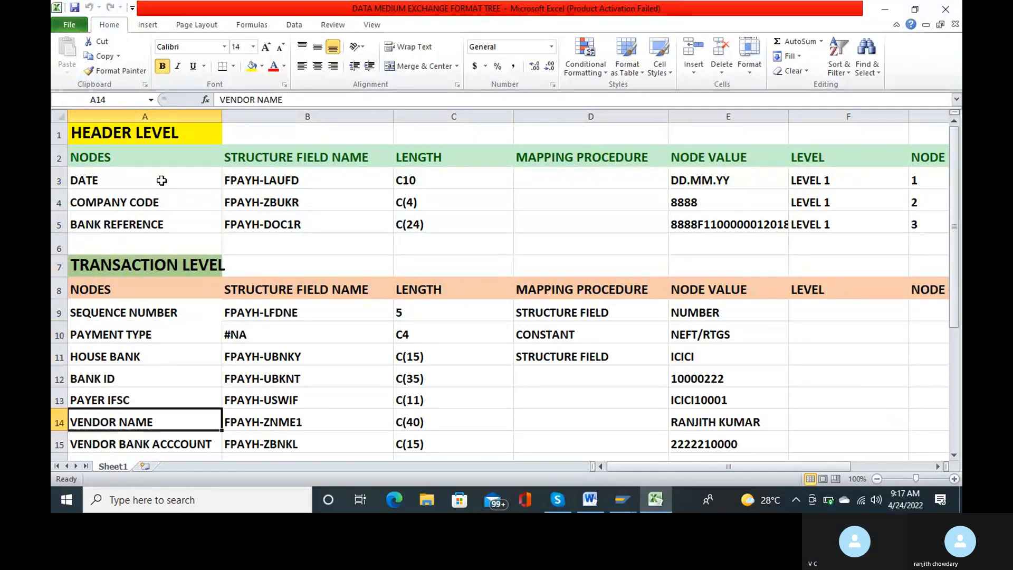
key(Down)
key(Down)
key(Down)
key(Down)
key(Down)
key(Down)
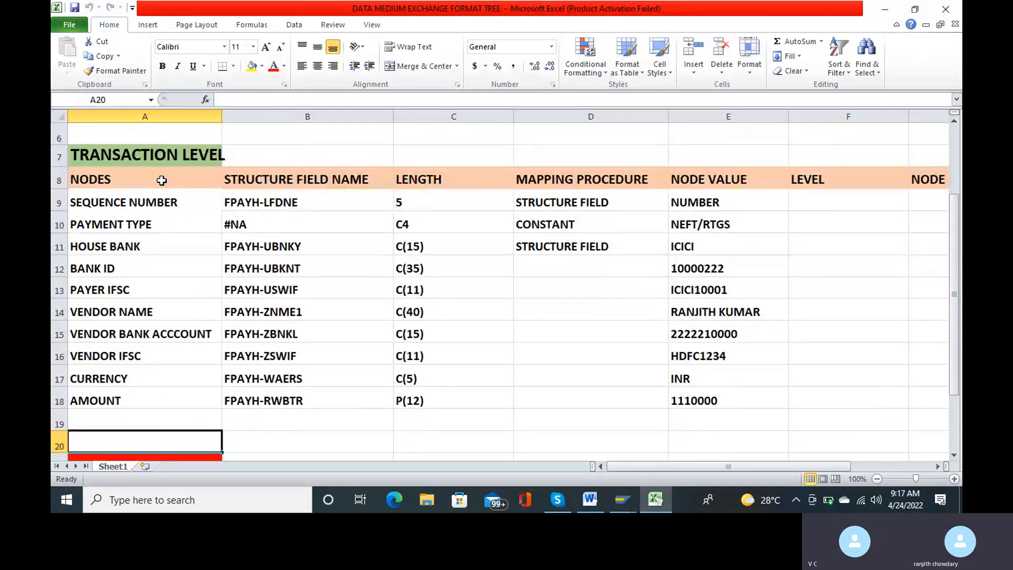
key(Down)
key(Down)
key(Down)
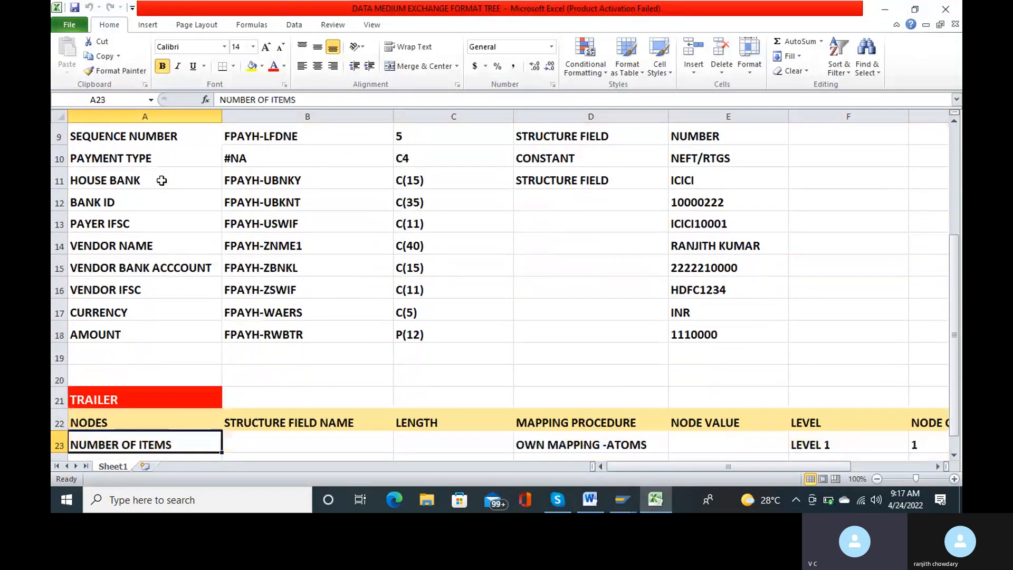
key(Down)
key(Down)
key(Down)
key(Down)
key(Down)
key(Down)
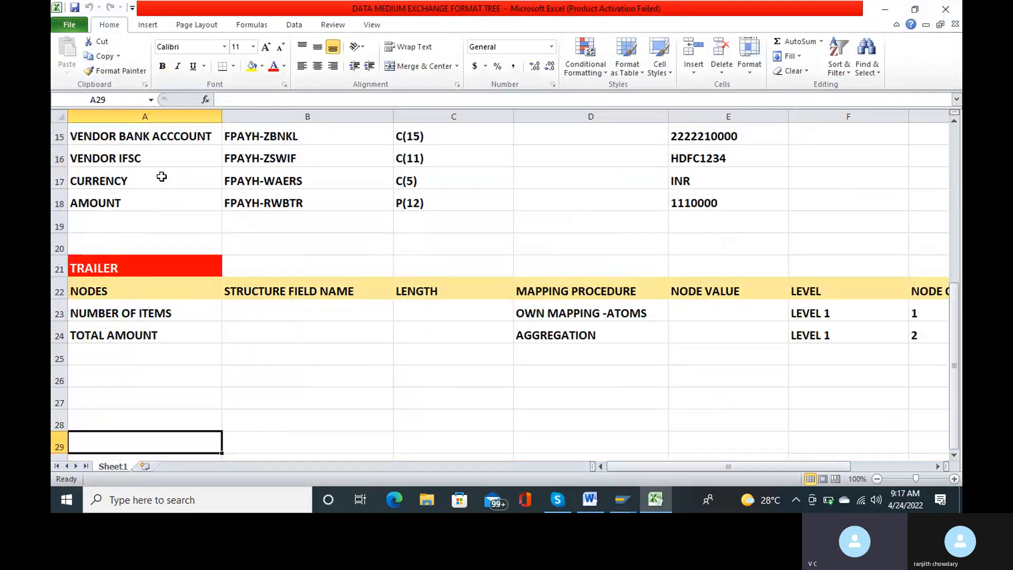
click(135, 310)
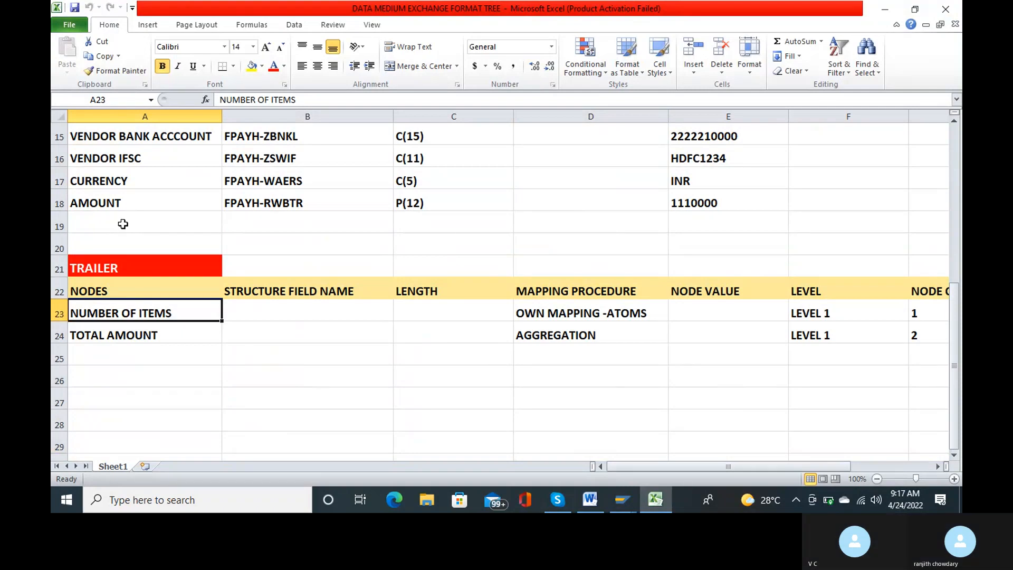
- Fit the widths of columns E and A to their contents
scroll(123, 224, up, 5)
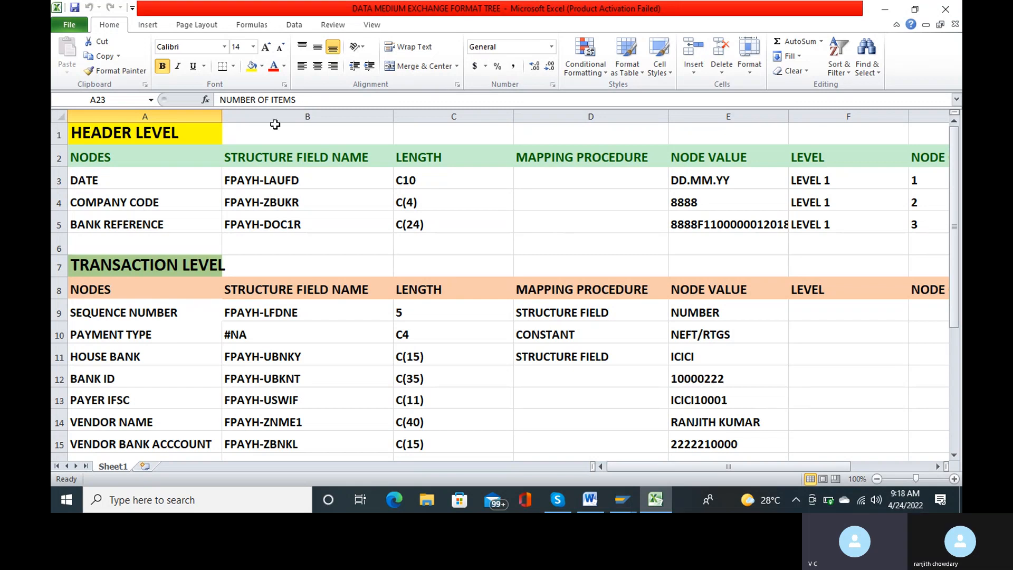
double_click(788, 114)
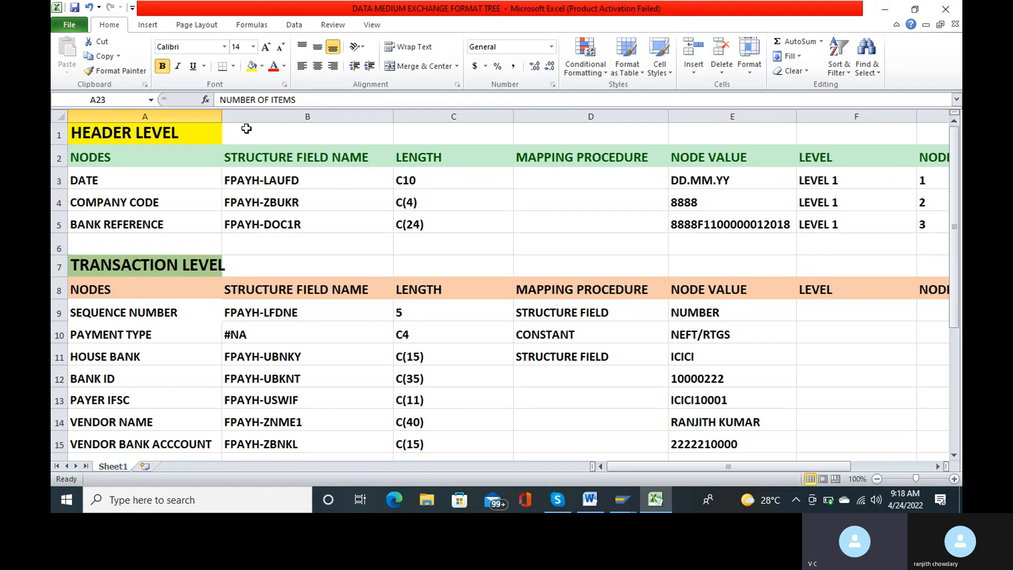
double_click(222, 113)
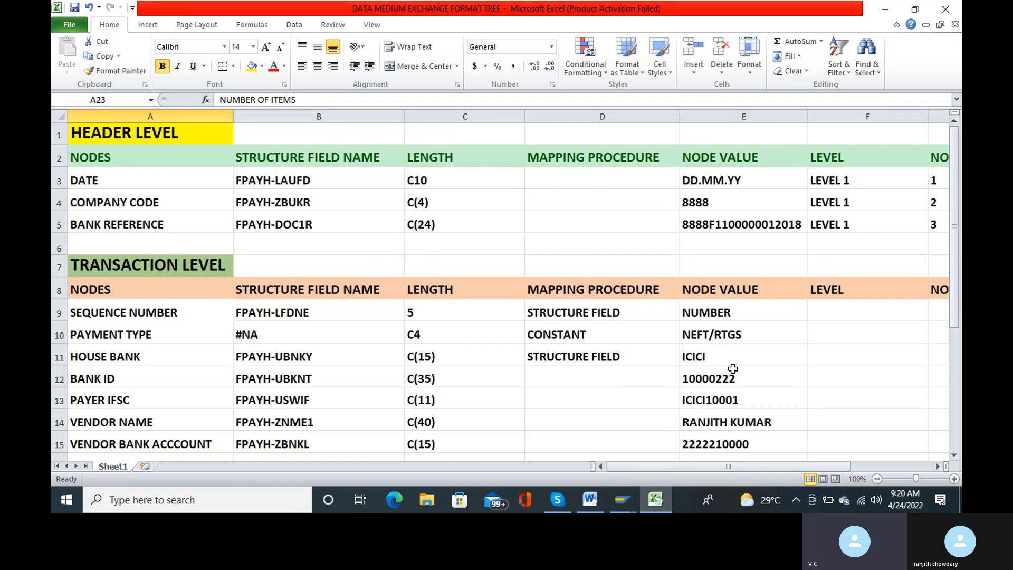
- Examine the mapping procedures and node values of the transaction level and trailer nodes
click(665, 401)
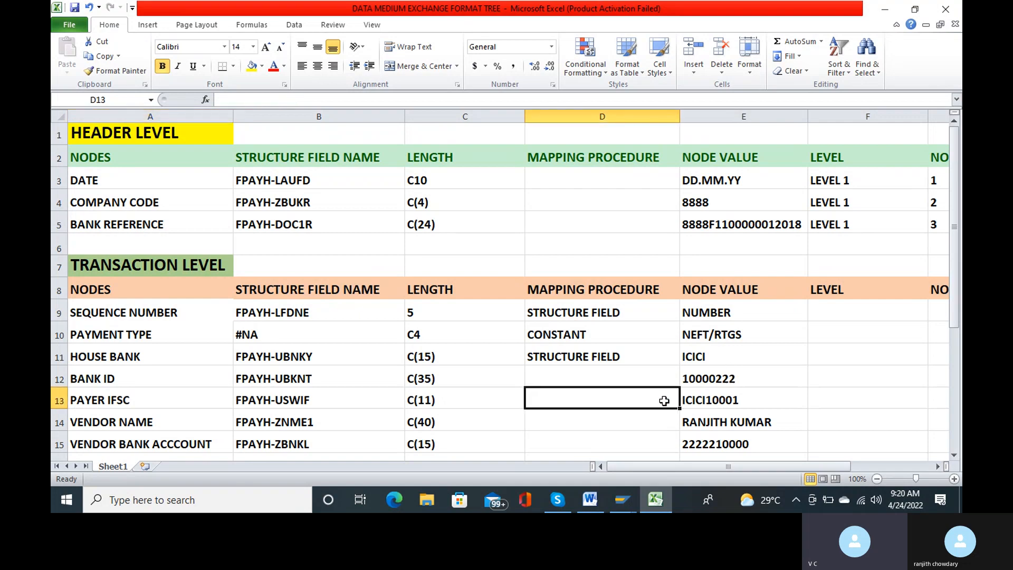
scroll(664, 401, down, 2)
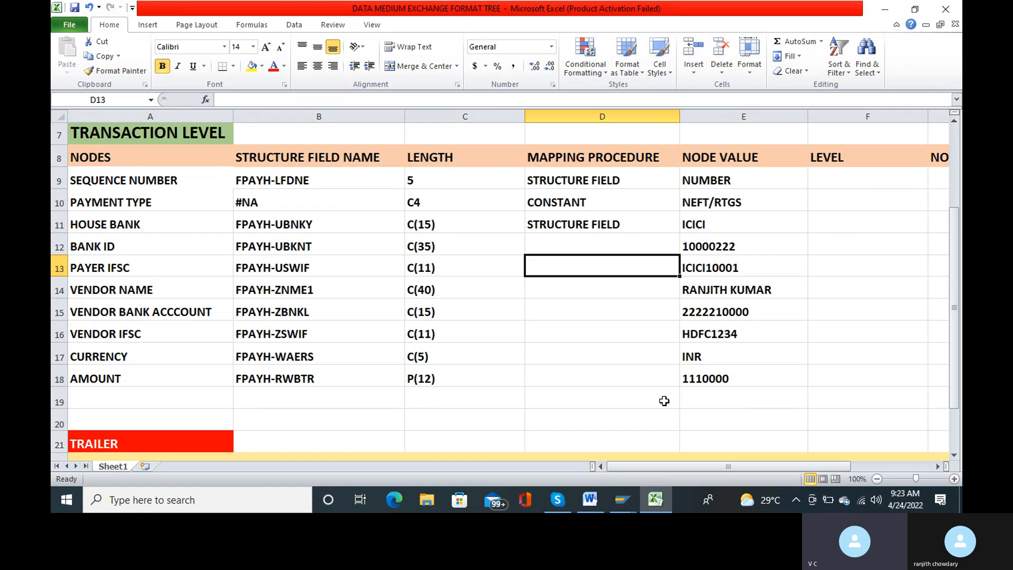
scroll(664, 401, down, 6)
scroll(664, 401, up, 5)
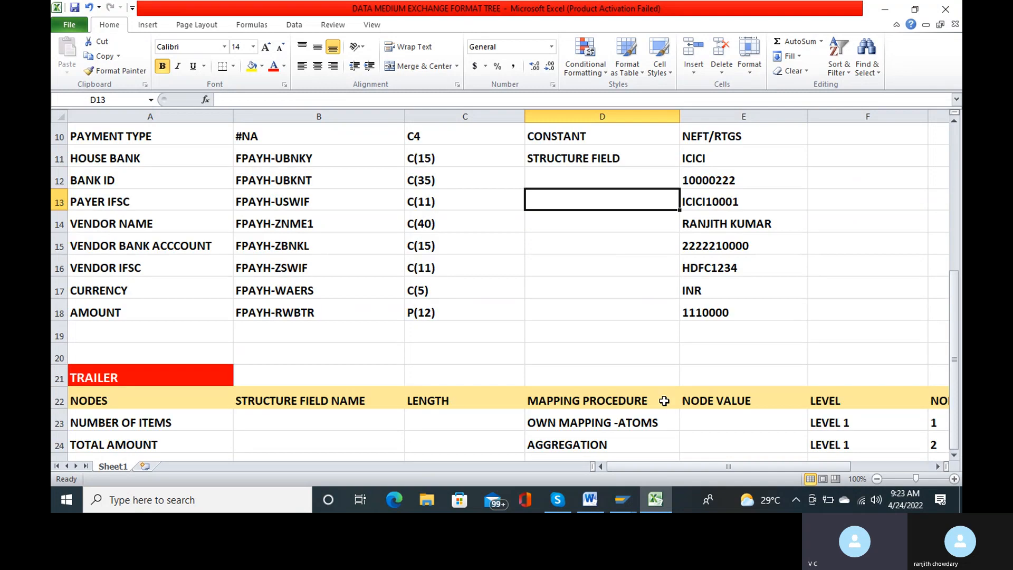
scroll(663, 401, up, 2)
scroll(663, 401, down, 2)
scroll(663, 401, down, 2)
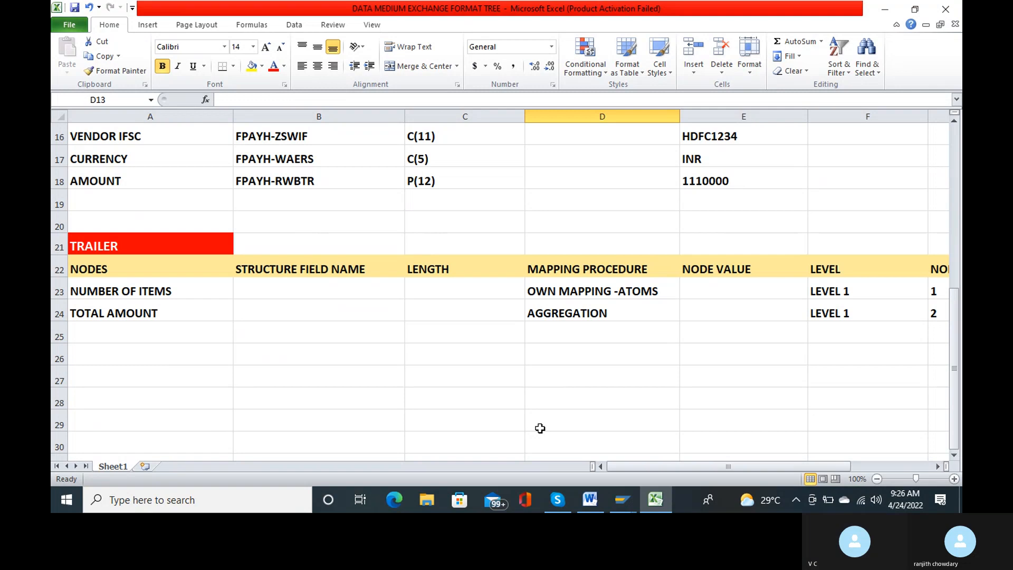
- Switch to the Skype call and unmute the microphone
mouse_move(565, 498)
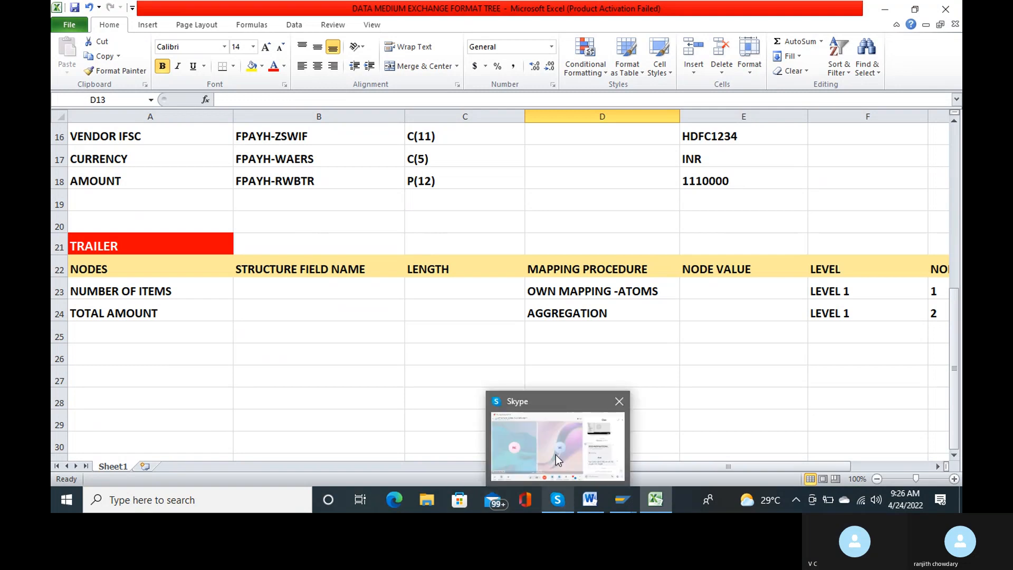
click(555, 454)
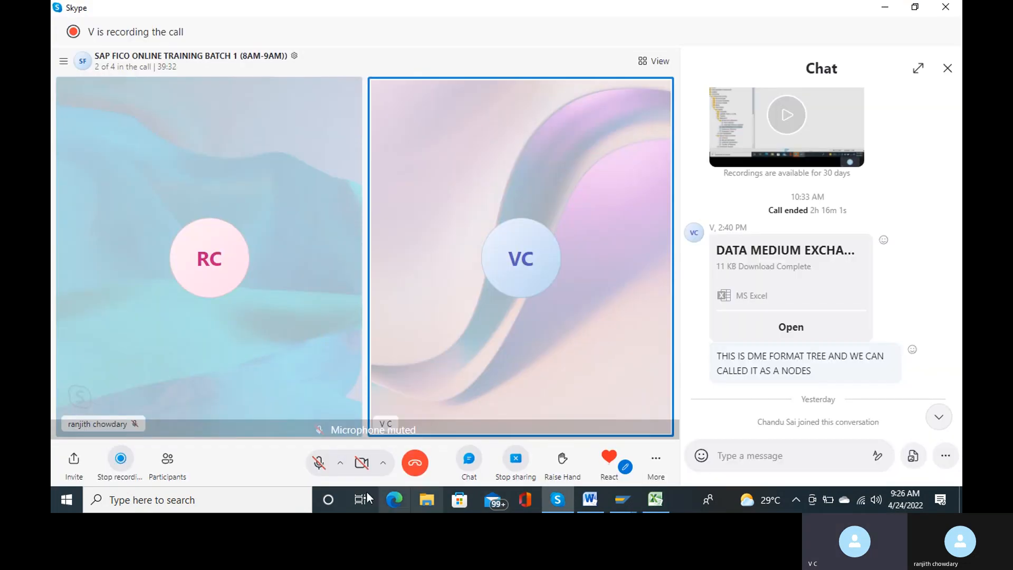
click(318, 464)
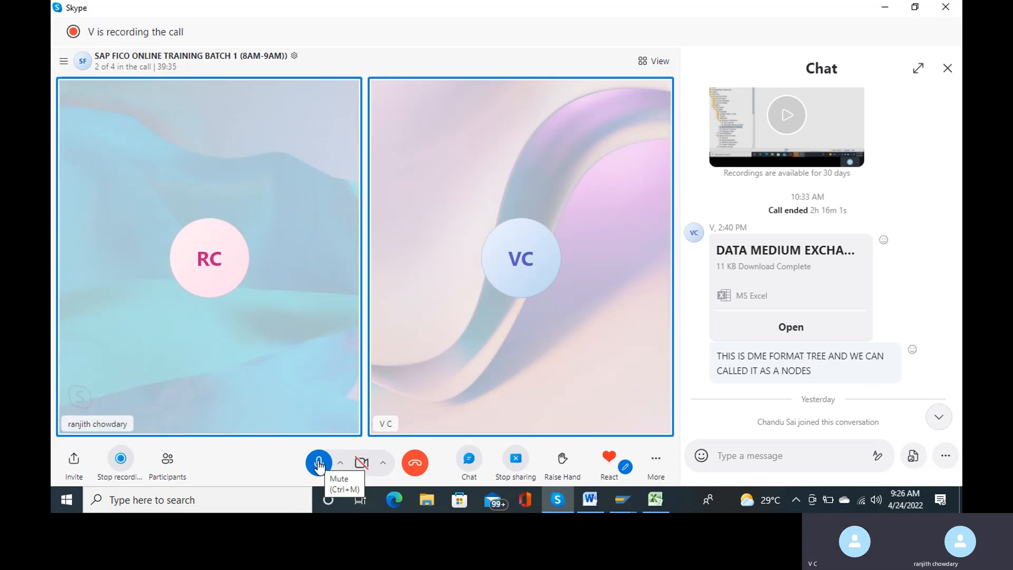